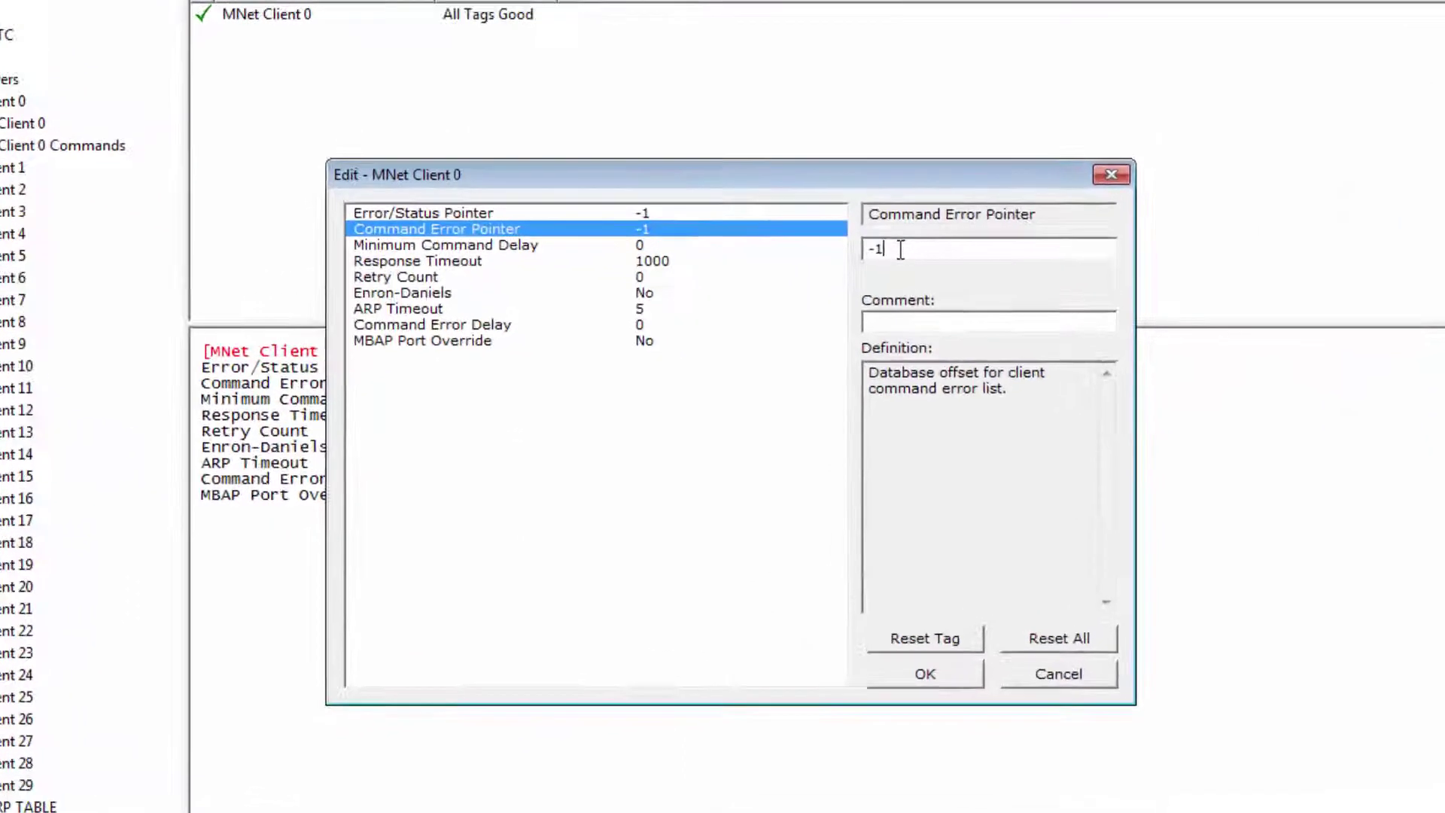
- Highlight the -1 value of MNet Client 0's Command Error Pointer
left_click_drag(900, 181, 823, 176)
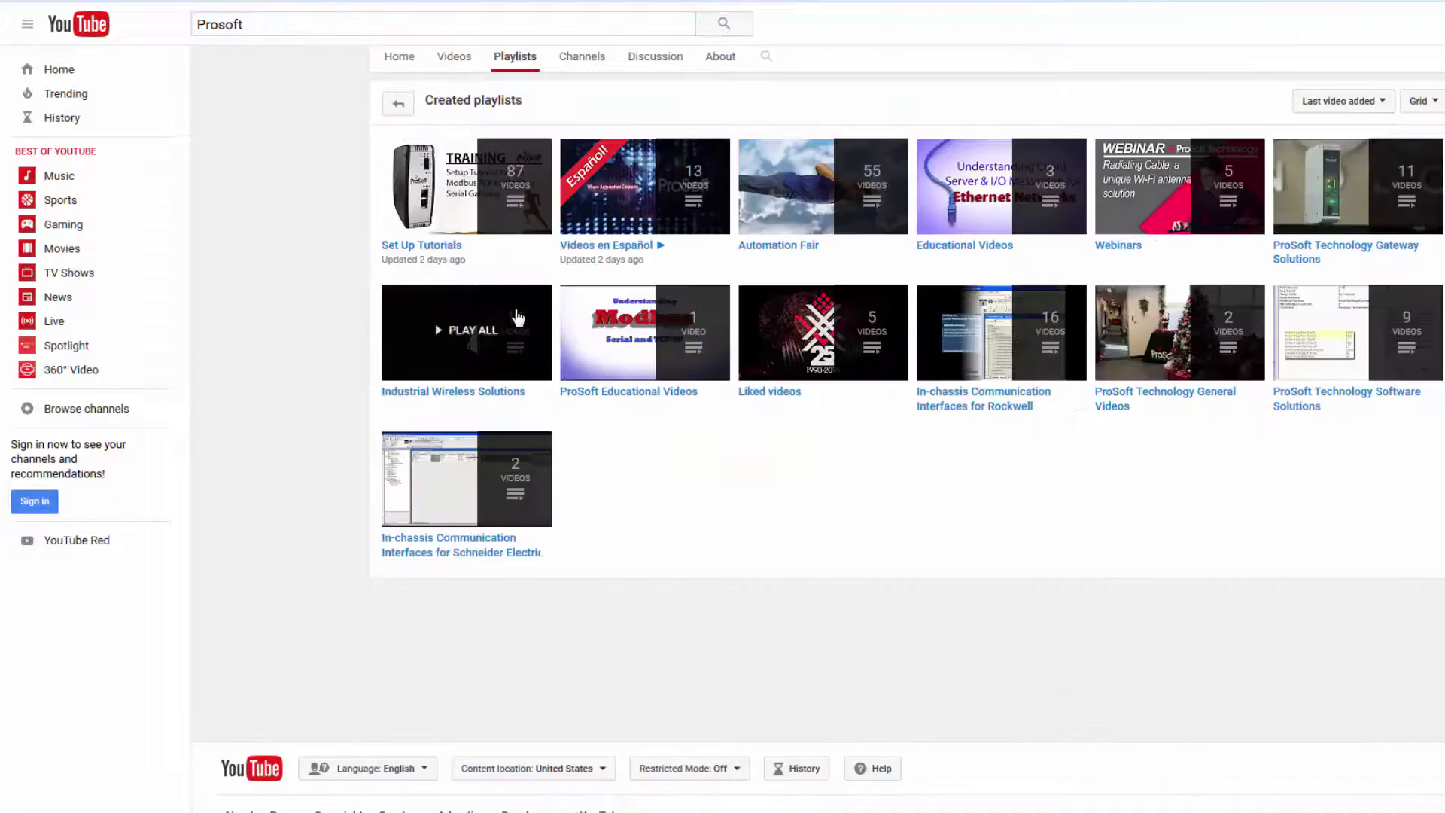
- Open the Set Up Tutorials playlist from ProSoft's YouTube Playlists page
left_click(438, 245)
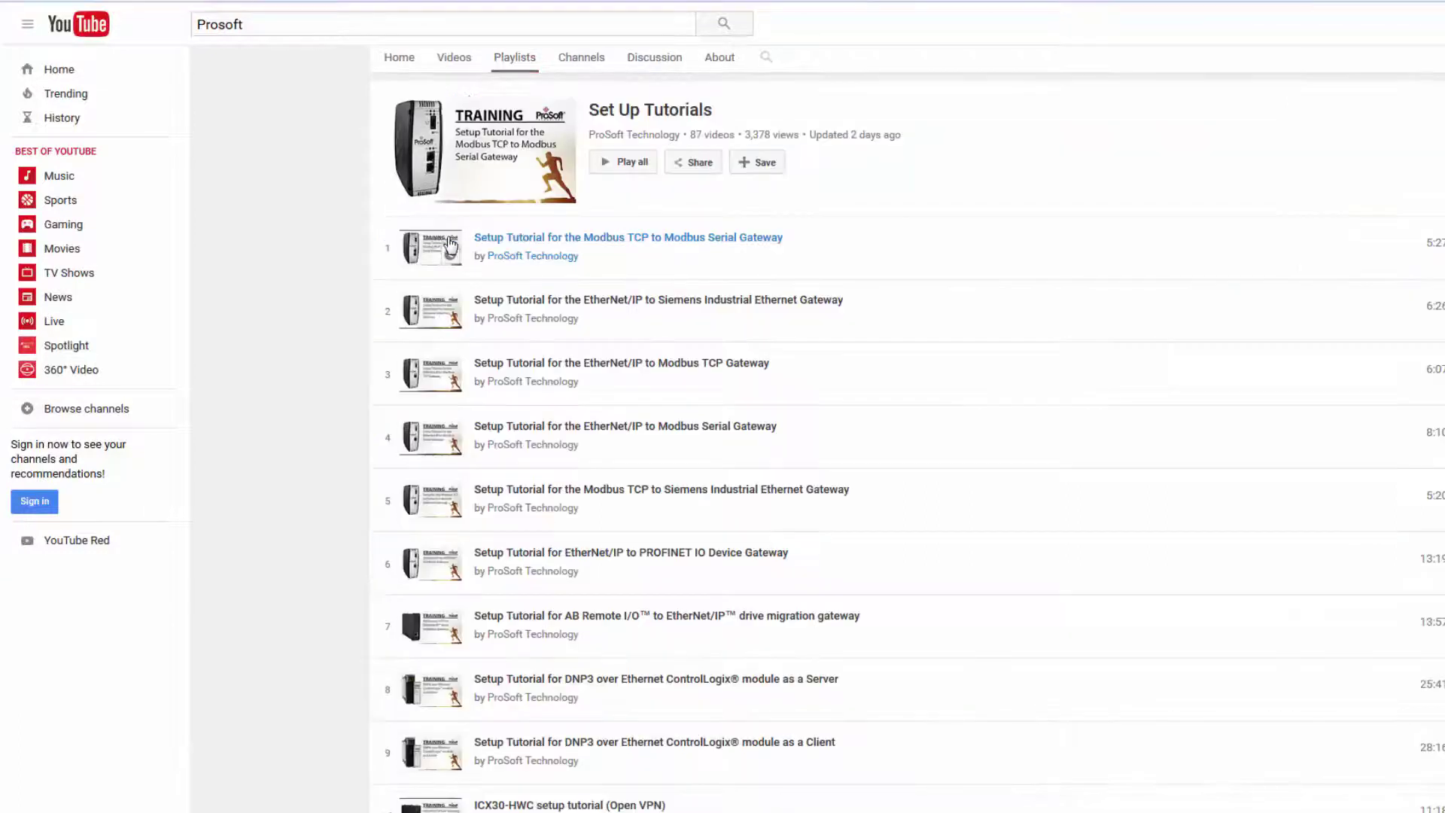
scroll(1008, 257, "up", 3)
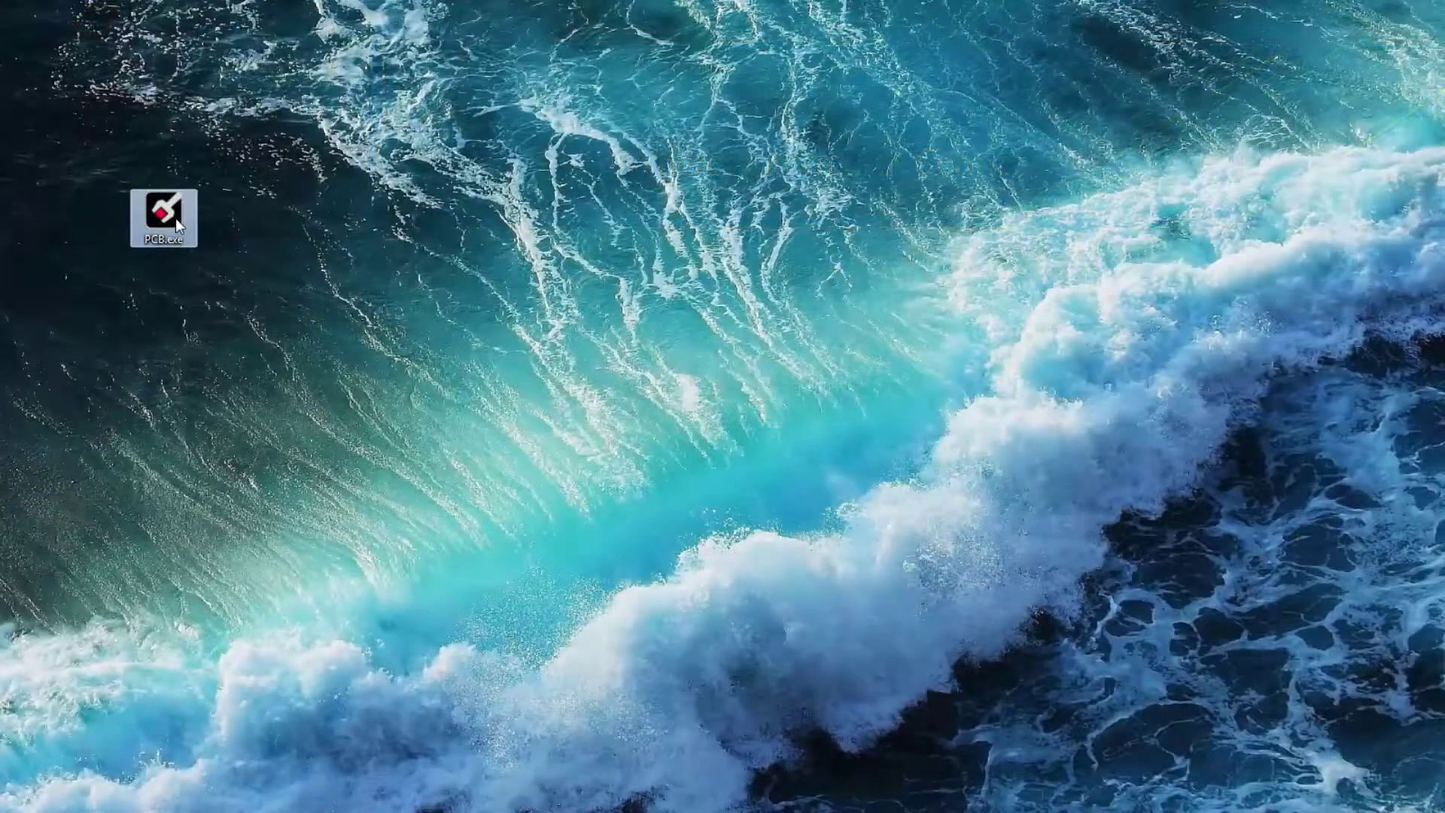
- Bring up the context menu of the PCB.exe desktop shortcut
right_click(175, 220)
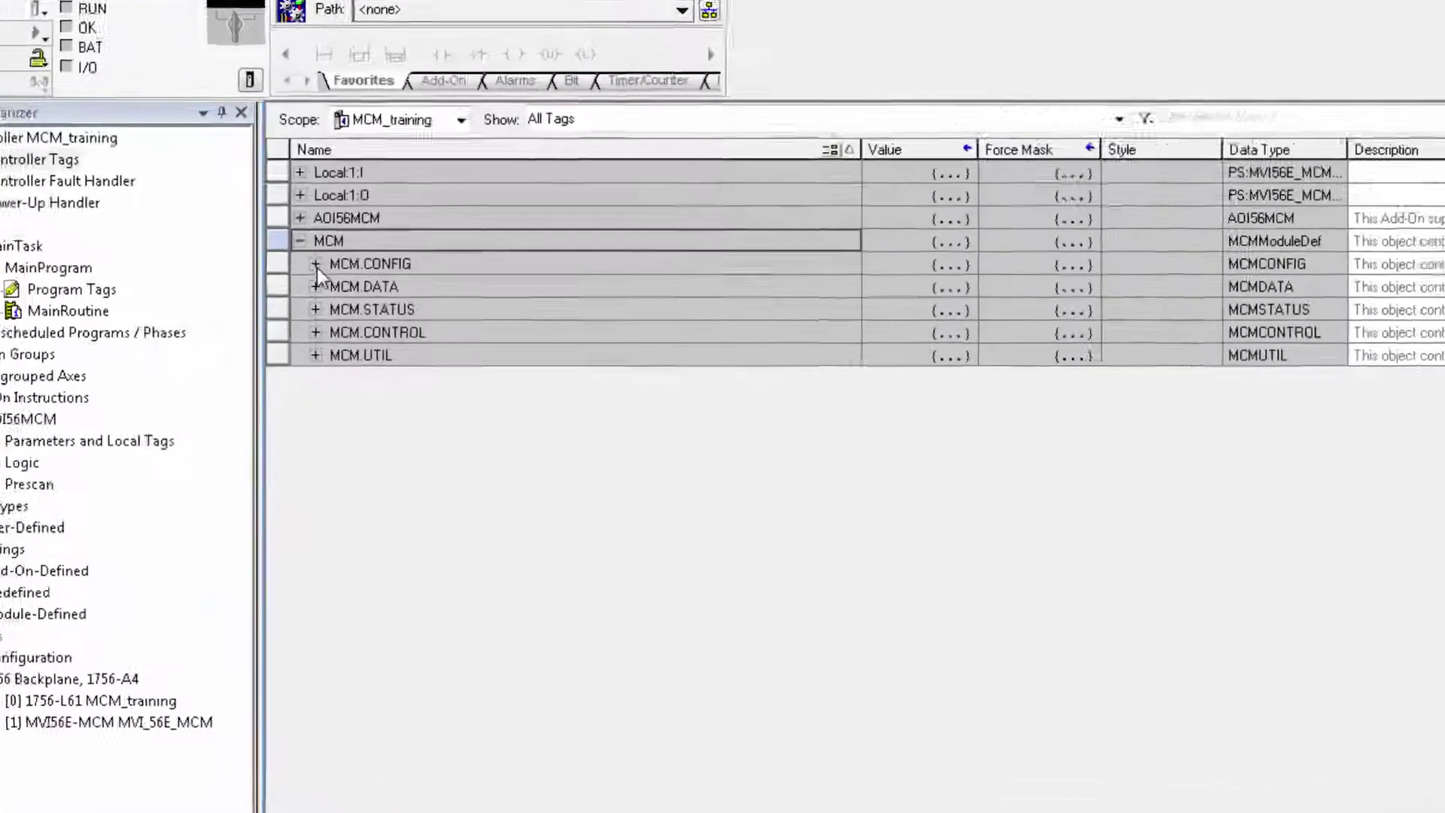
- Expand MCM.CONFIG and its Port1 member to reveal CmdErrPtr at 1500
left_click(335, 306)
left_click(352, 339)
scroll(351, 339, "down", 2)
key("Right")
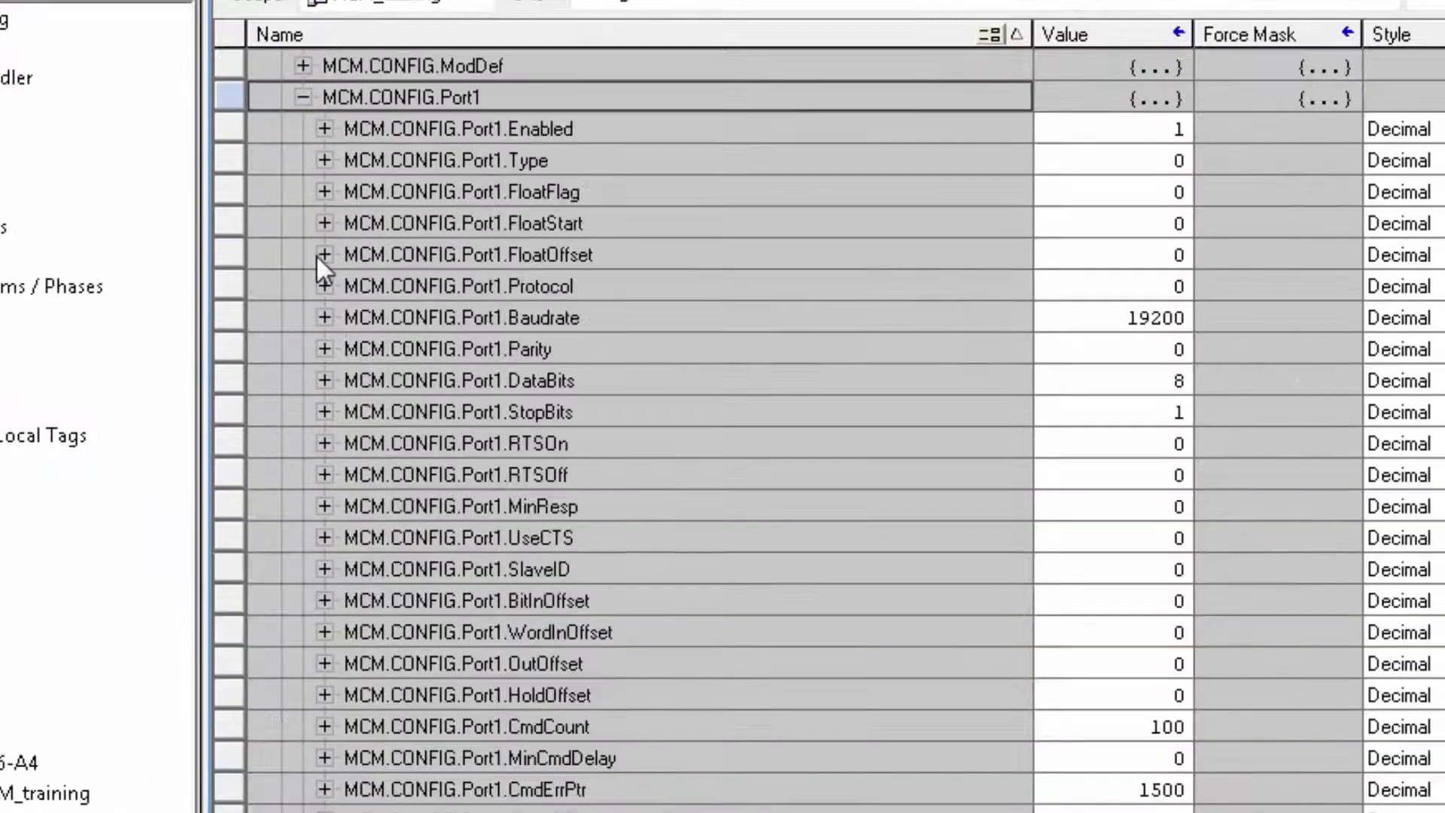
scroll(1023, 440, "down", 1)
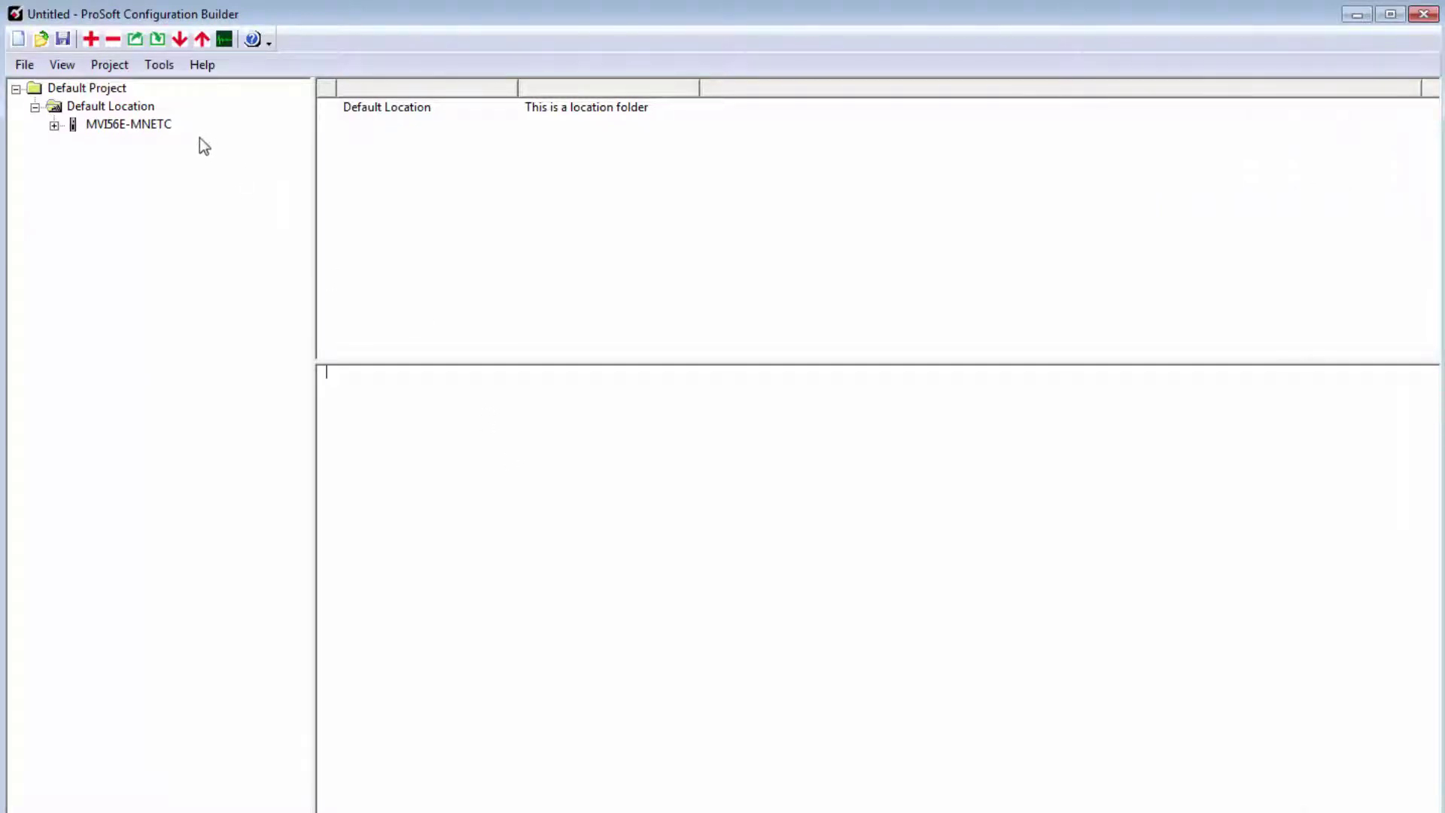
- Expand MVI56E-MNETC and MNET Client 0, then display the MNet Client 0 parameters
left_click(118, 123)
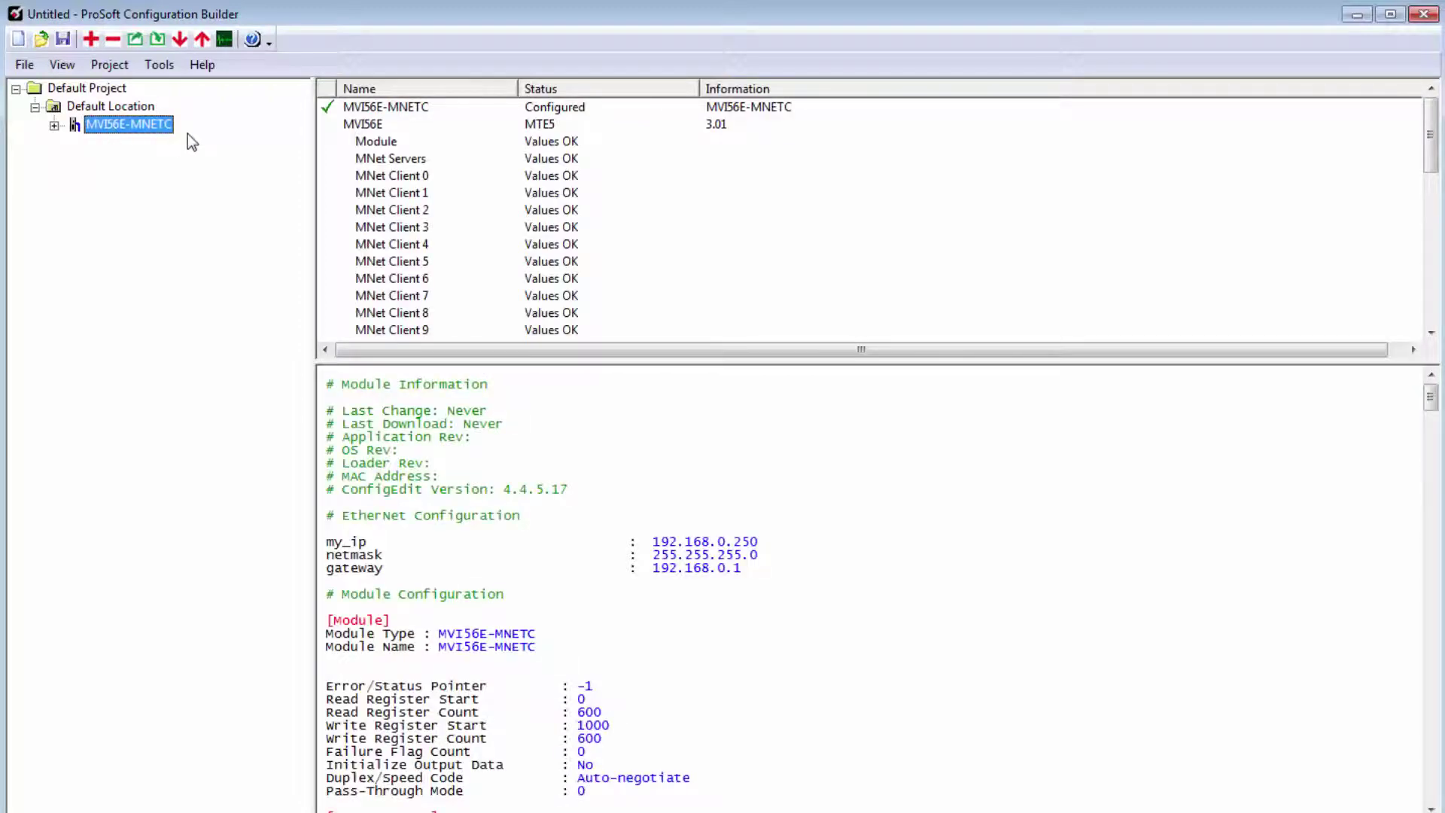
left_click(53, 125)
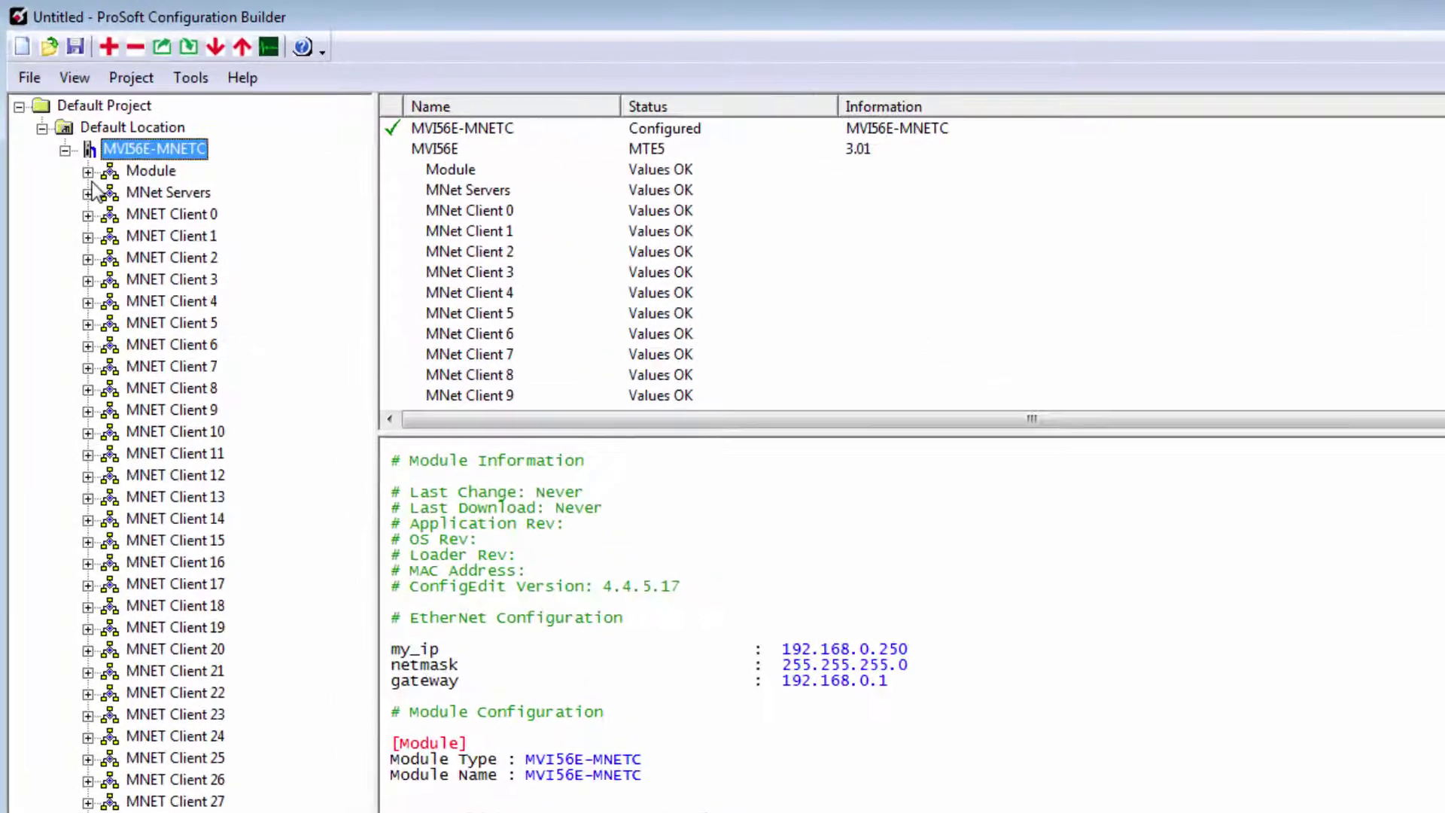
left_click(88, 215)
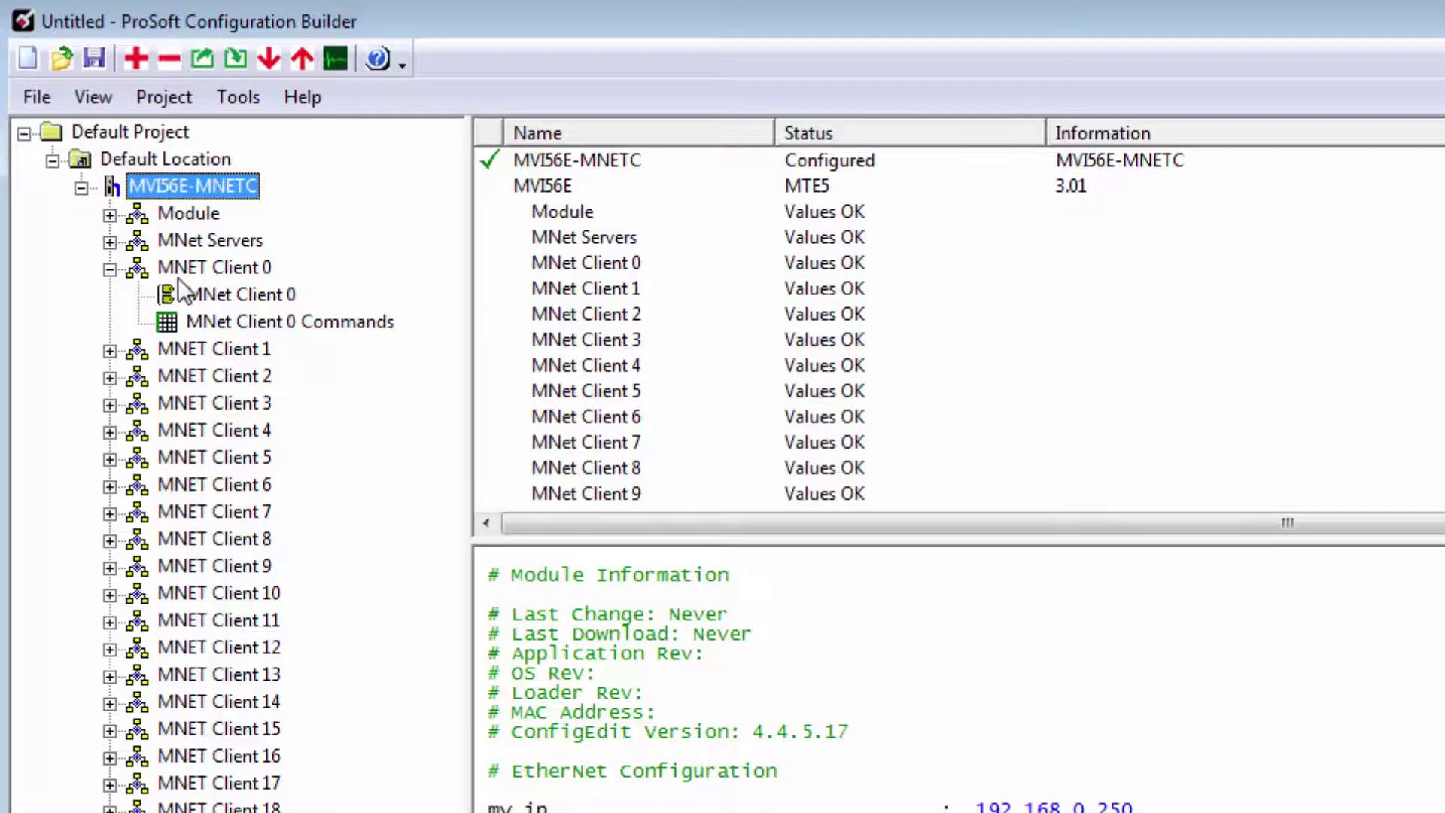
left_click(284, 296)
double_click(283, 296)
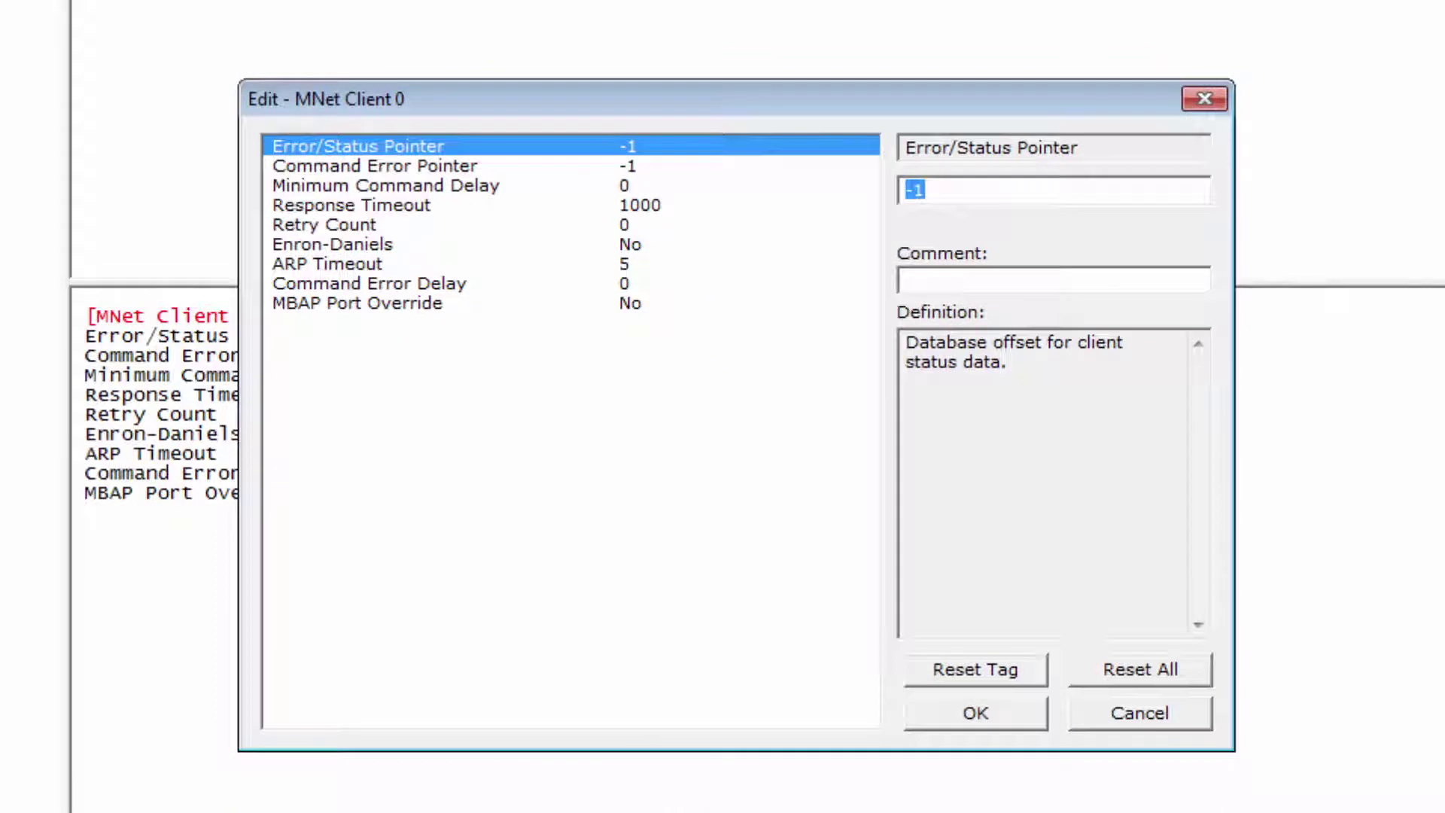
left_click(512, 165)
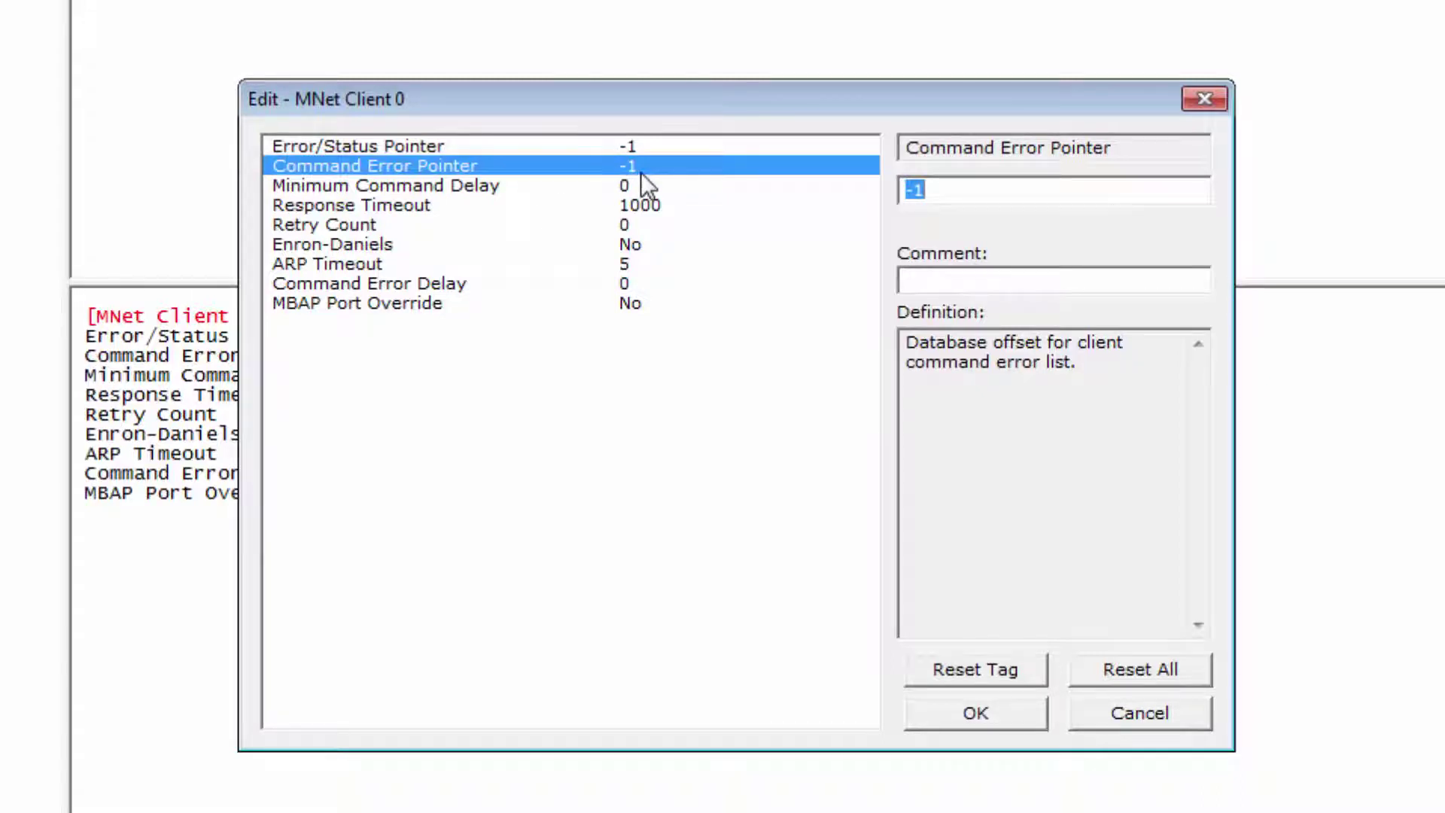
left_click(944, 191)
left_click_drag(941, 189, 869, 182)
type("64")
left_click(1121, 713)
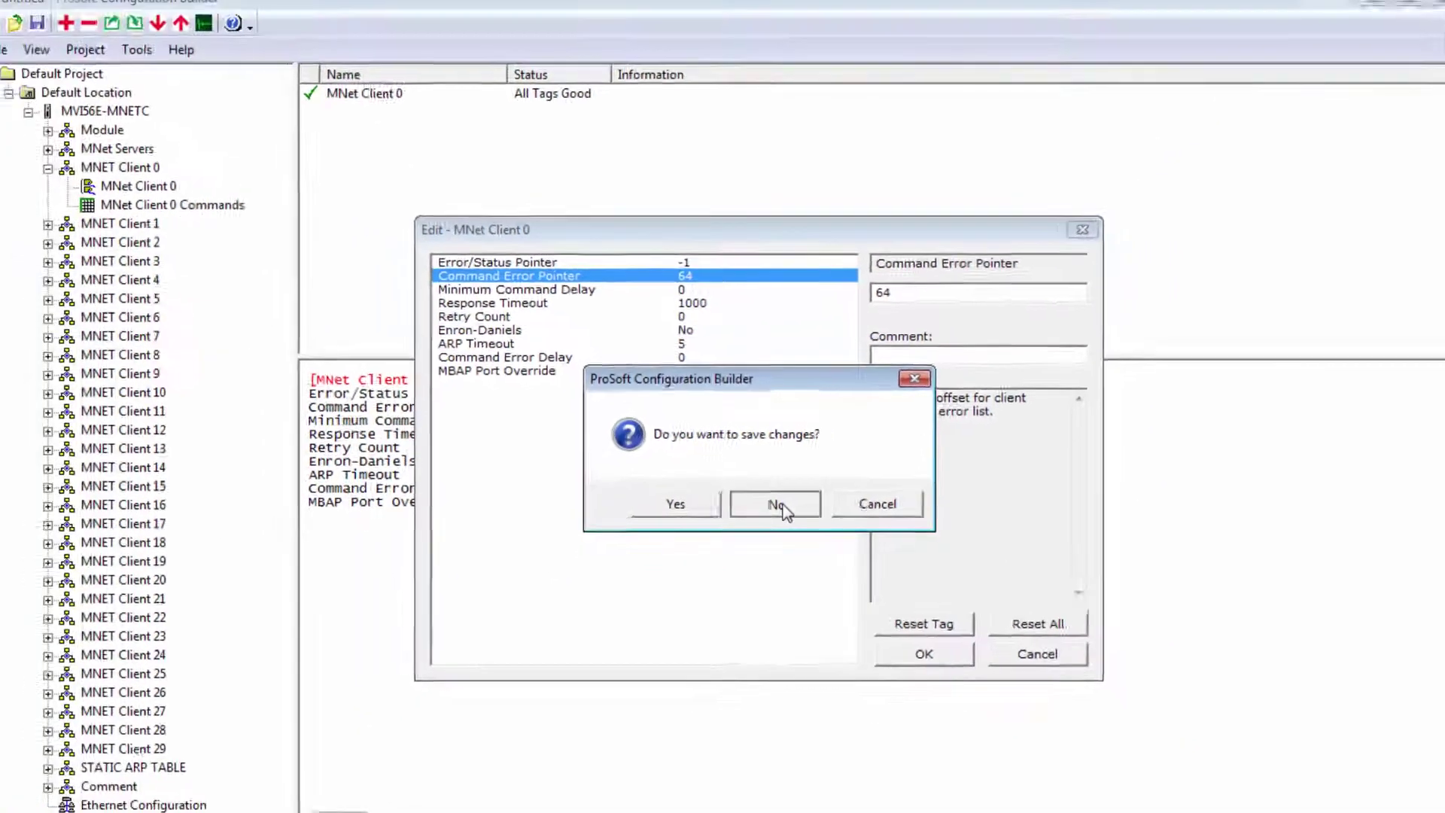
- Decline saving, then check the Module's Read Register Count value of 600
left_click(760, 495)
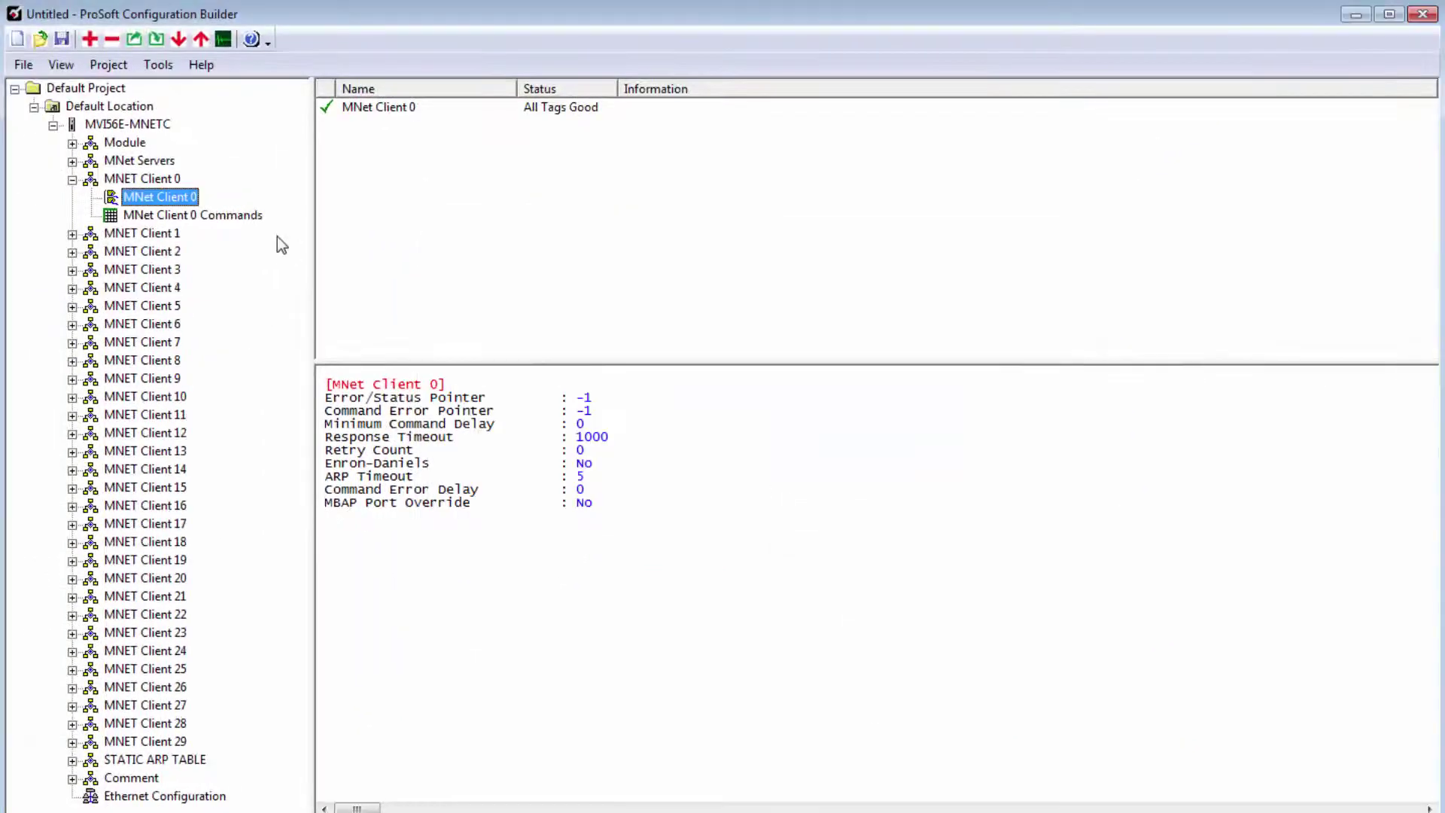
left_click(125, 142)
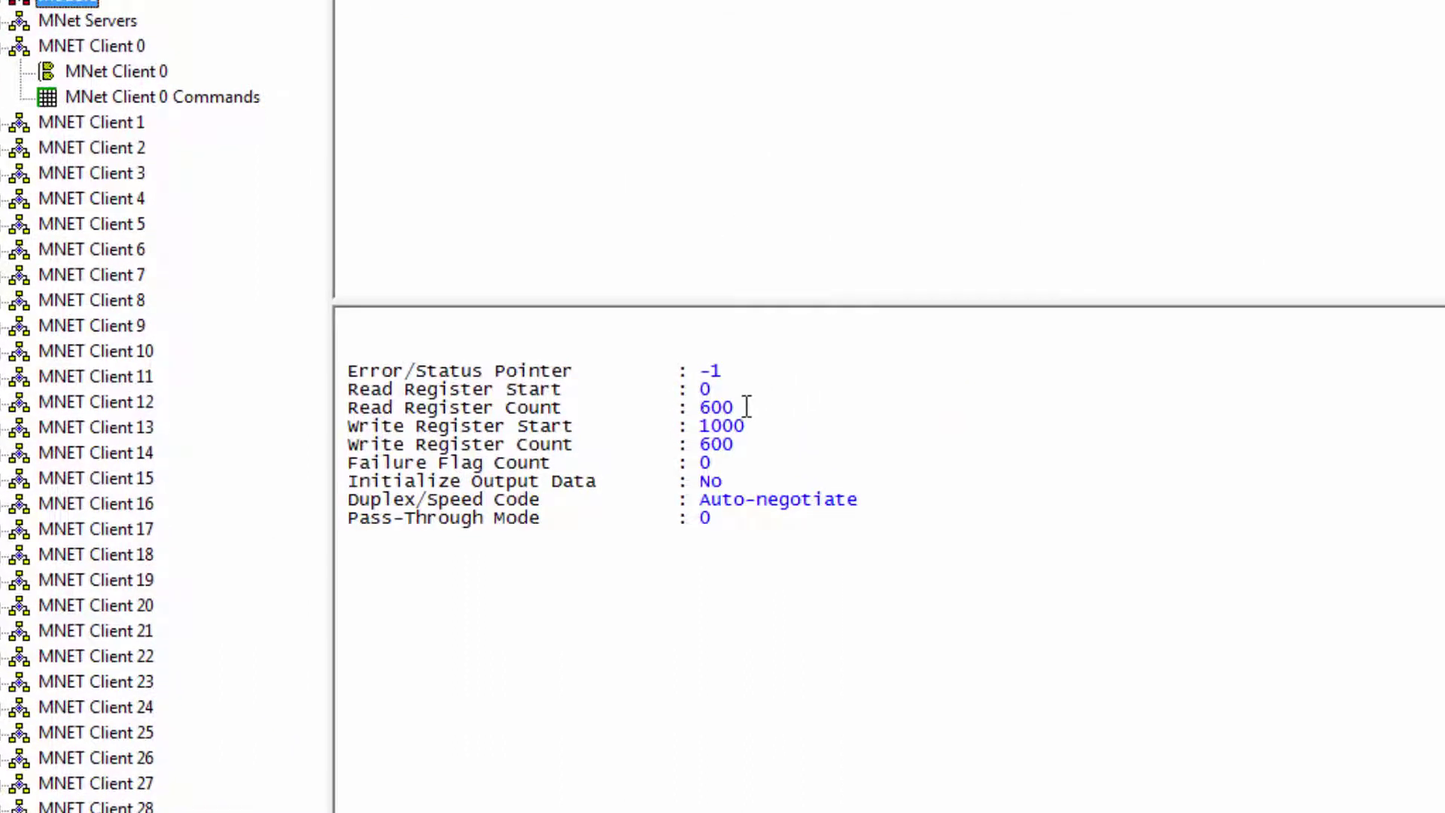
left_click(729, 403)
left_click_drag(749, 404, 695, 404)
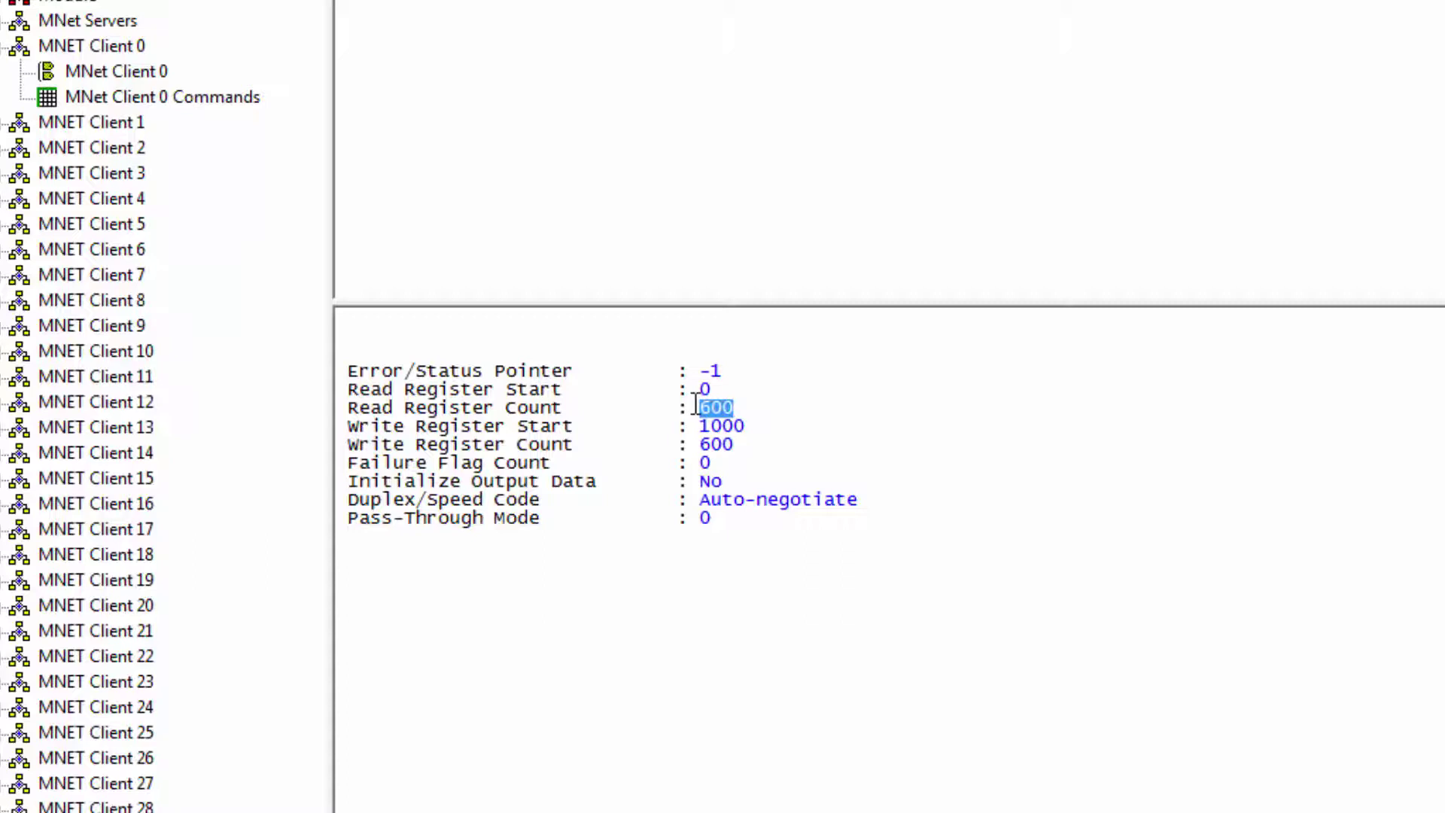
- Enter 500 as MNet Client 0's Command Error Pointer and confirm it
left_click(102, 73)
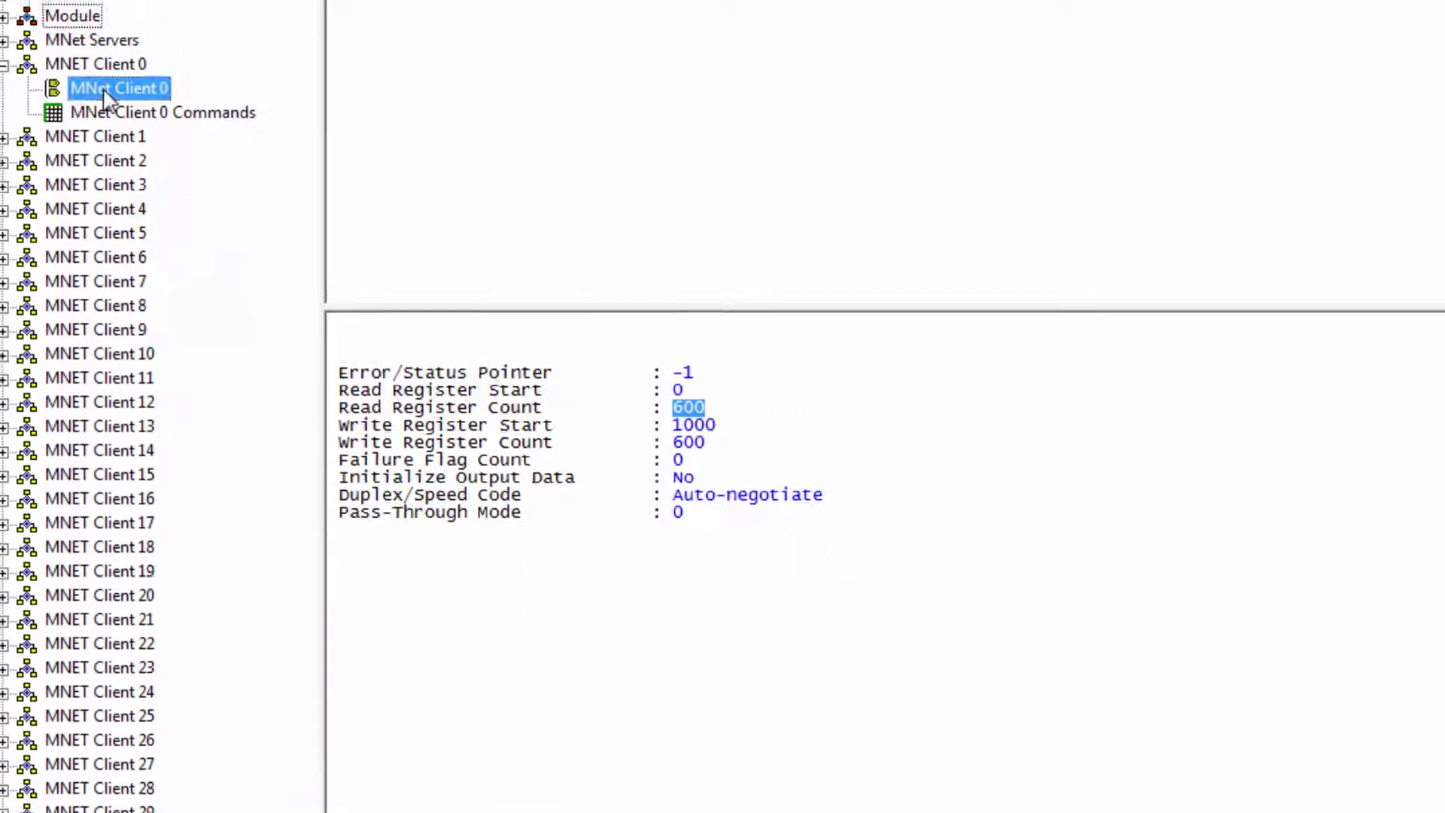
double_click(105, 88)
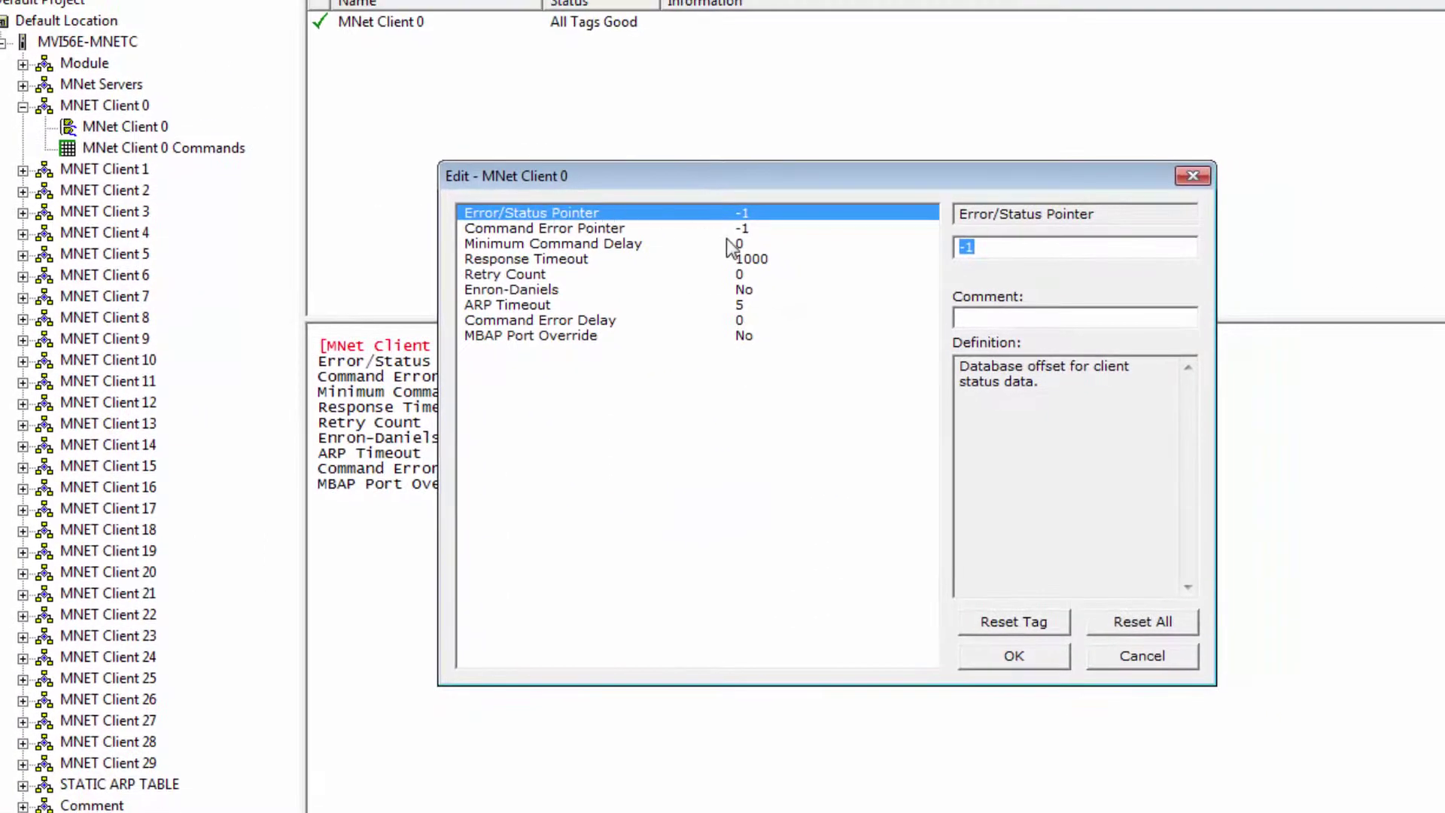
left_click(746, 233)
type("500")
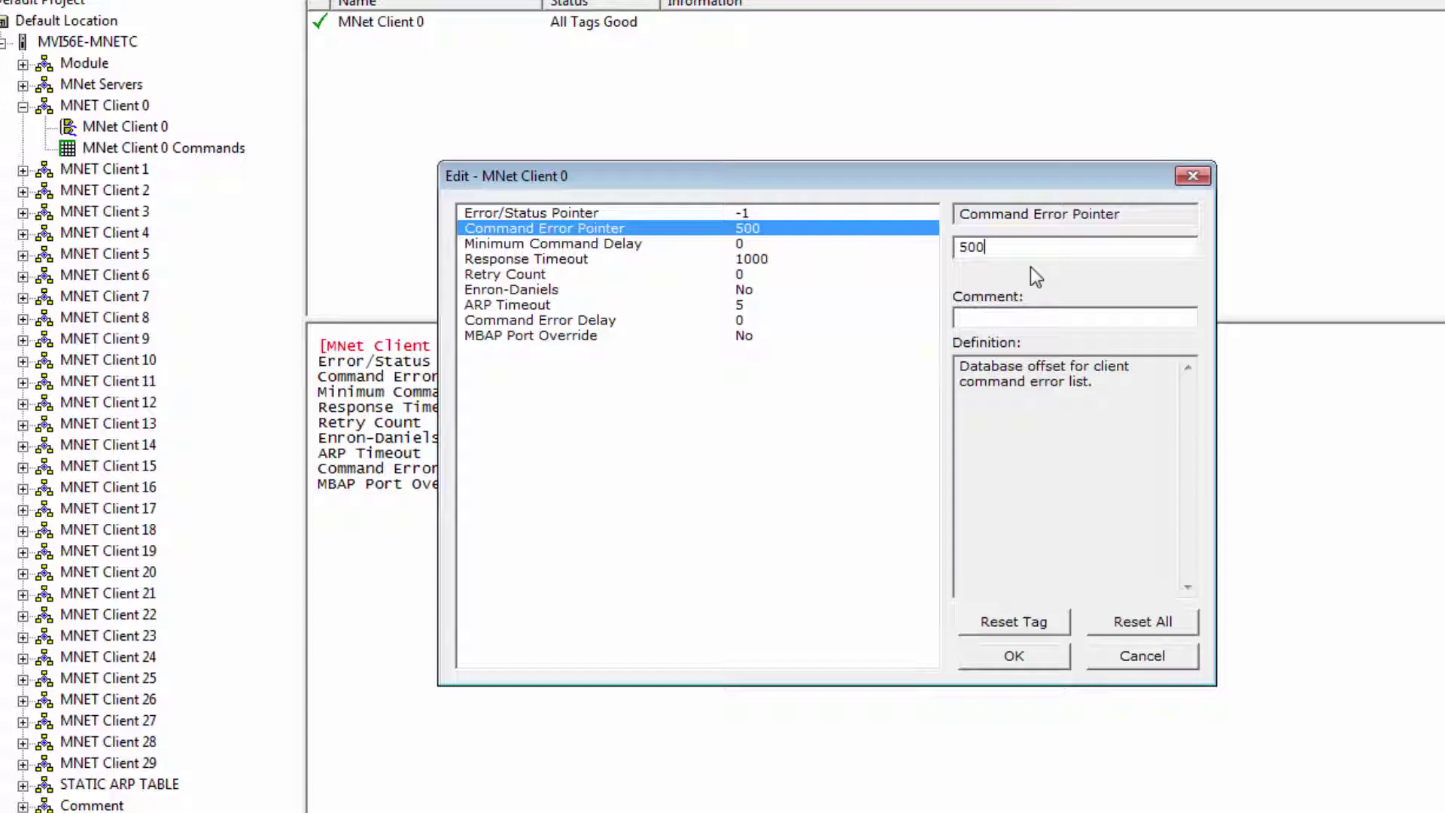
left_click(1014, 656)
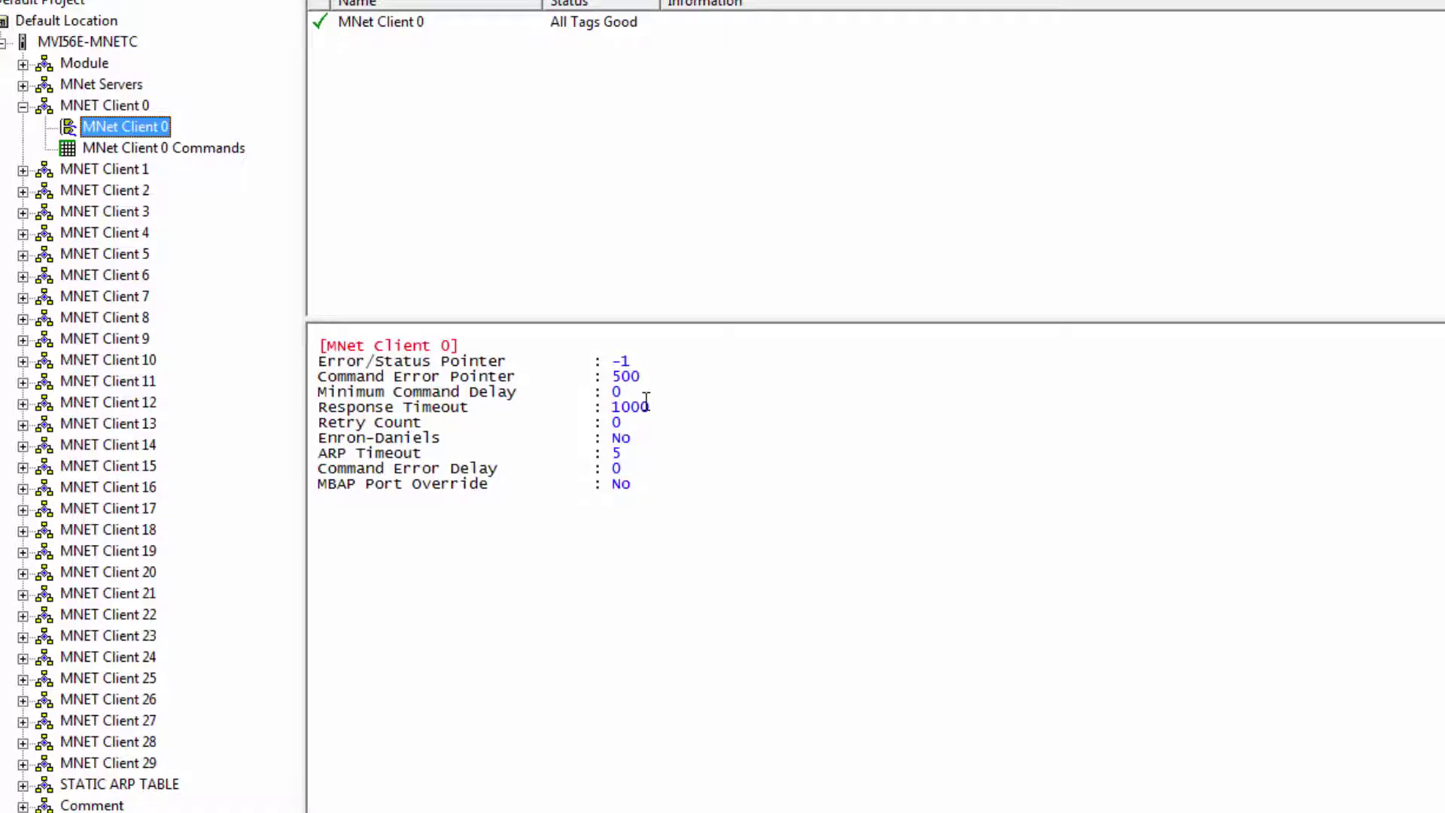
- Set MNet Client 1's Command Error Pointer to 516
left_click(137, 147)
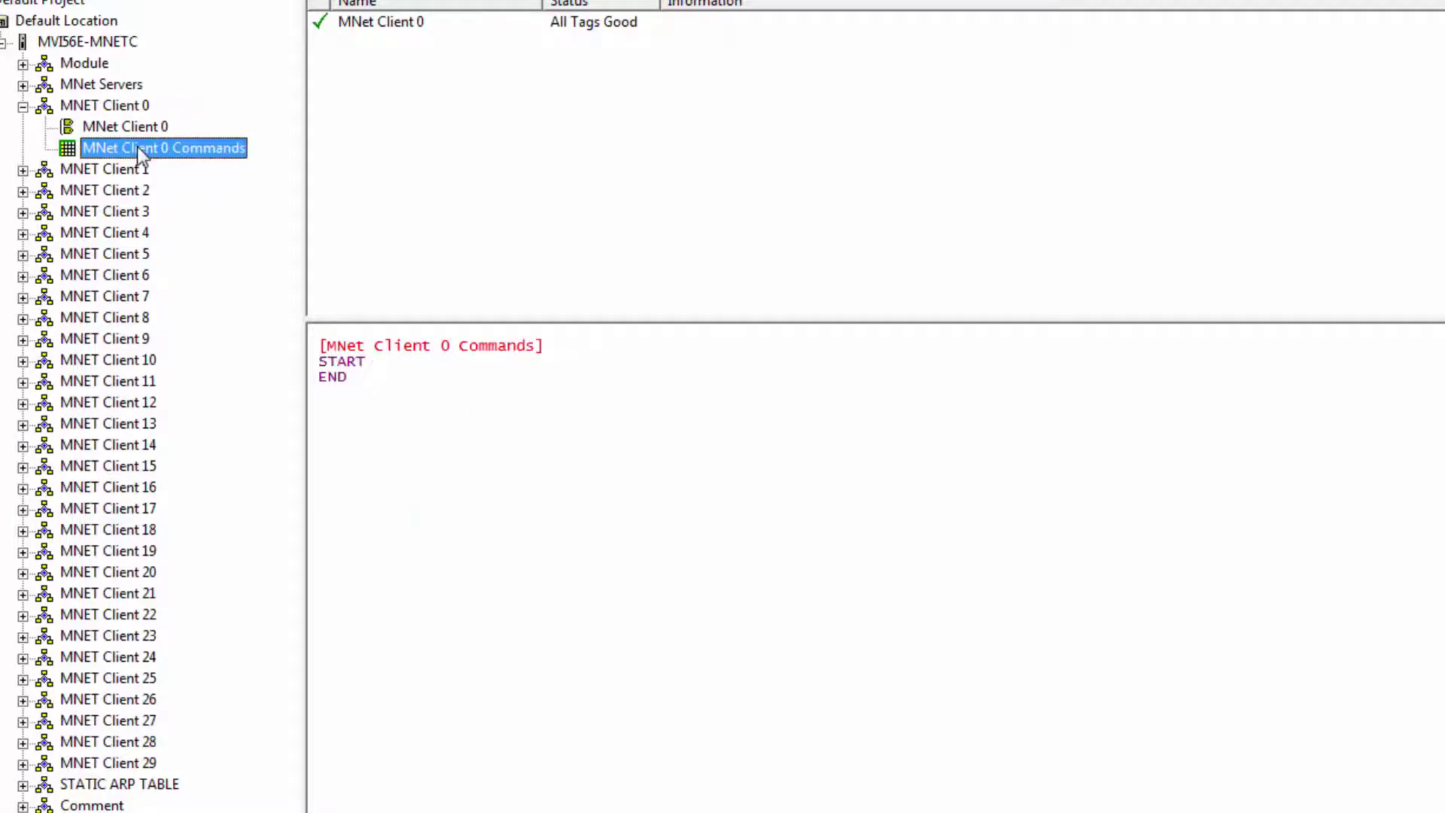
left_click(23, 171)
double_click(113, 190)
left_click(767, 231)
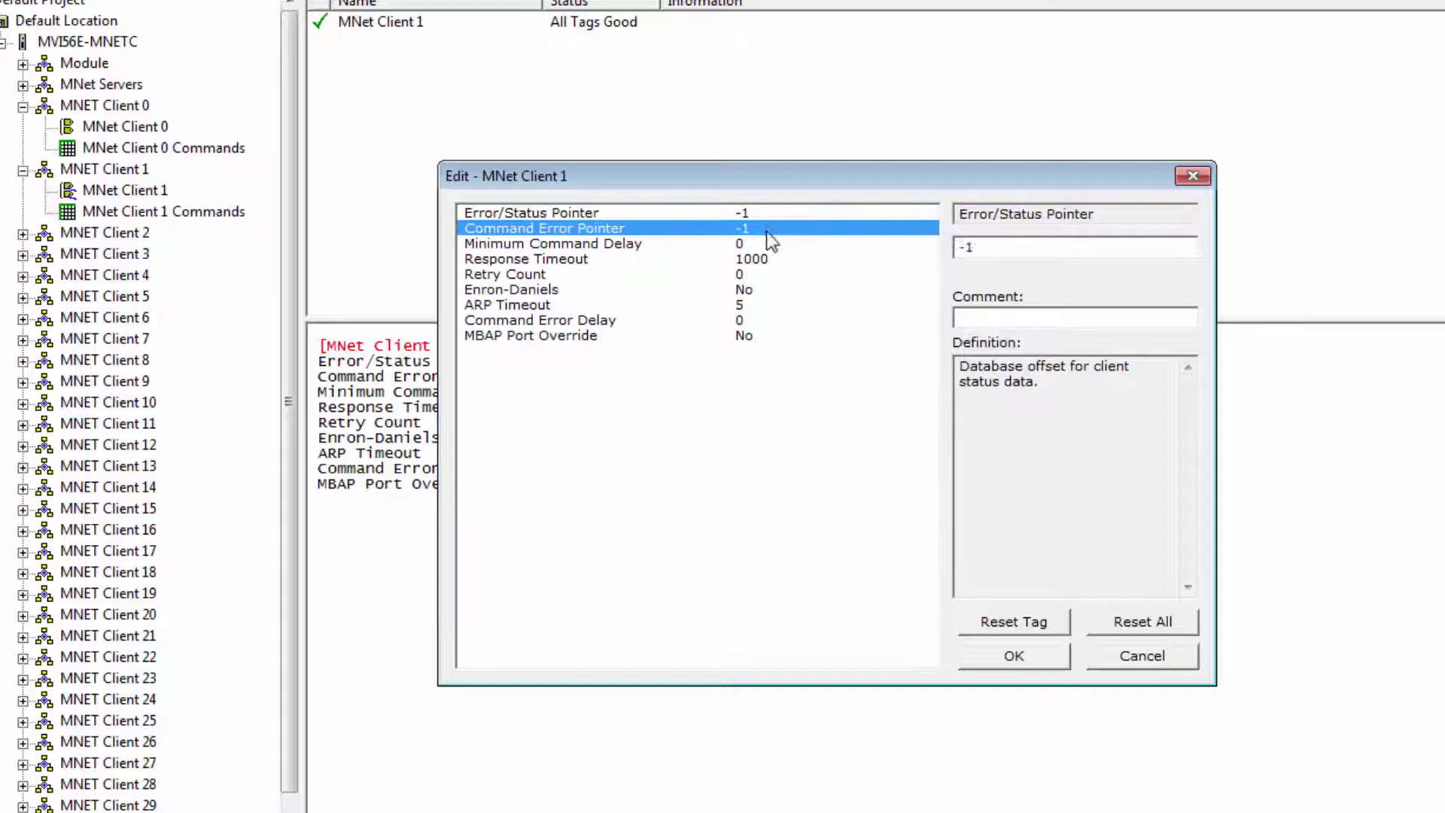
type("516")
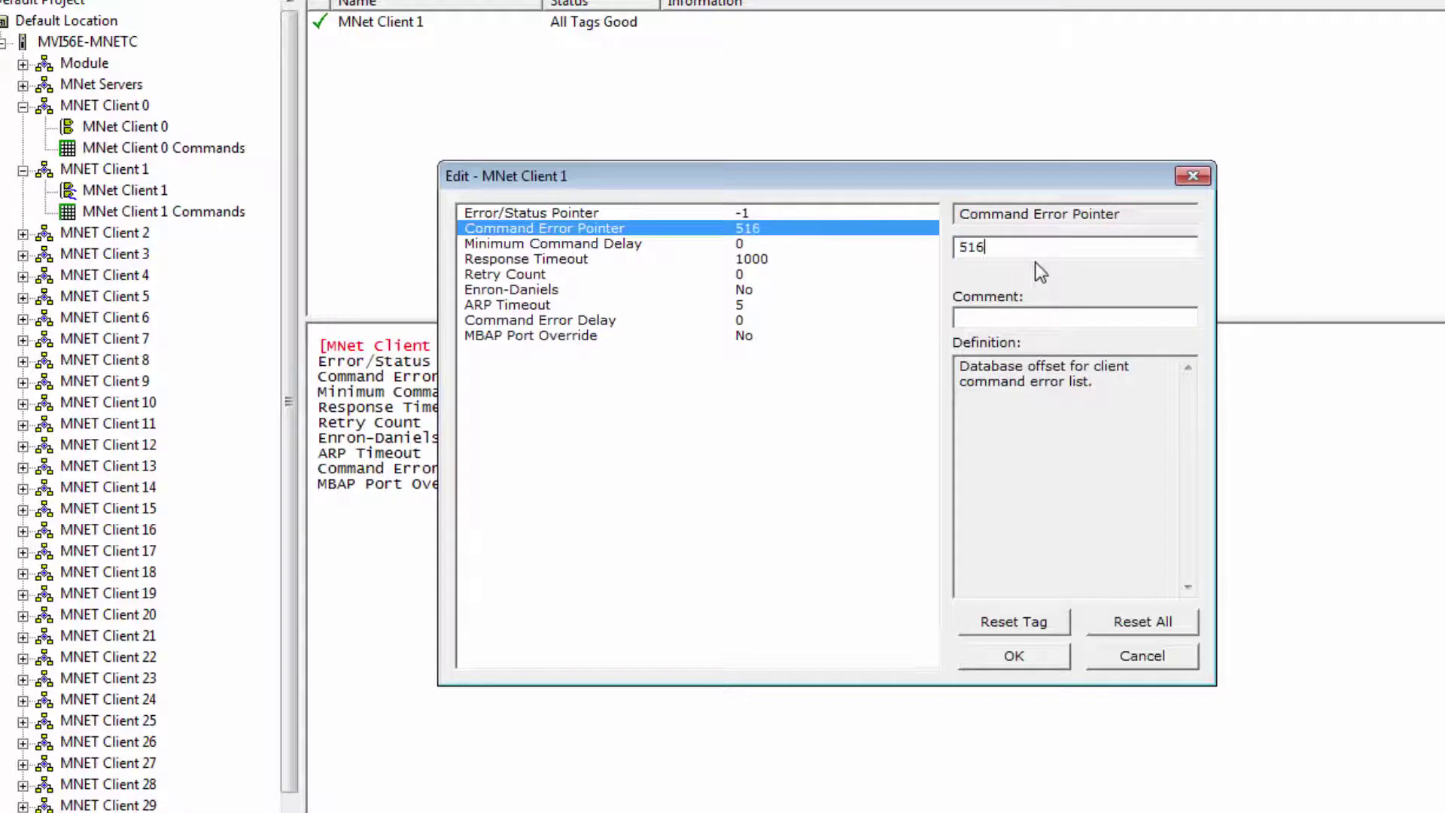
left_click(1008, 654)
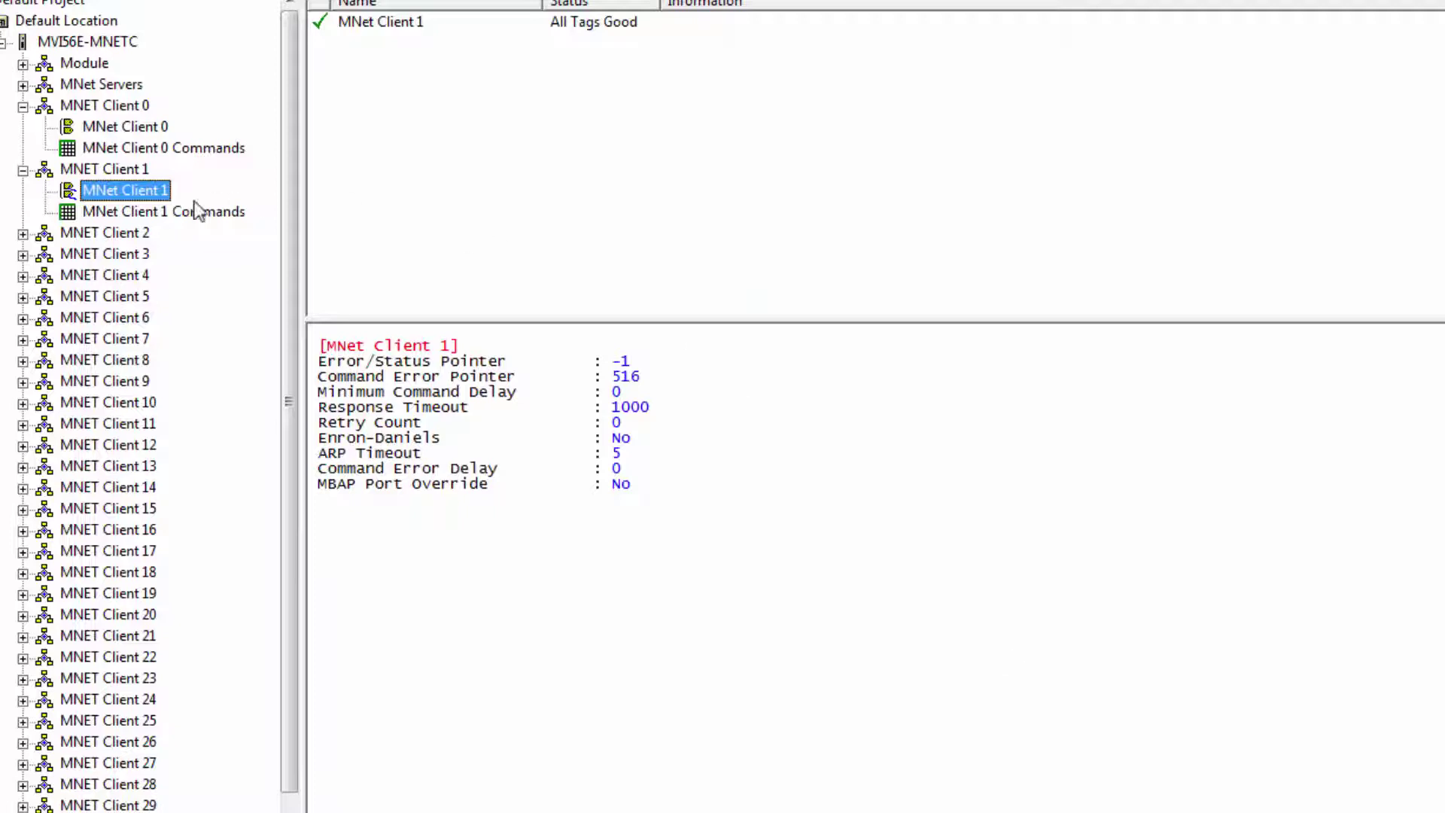
- Set MNet Client 2's Command Error Pointer to 532
left_click(24, 234)
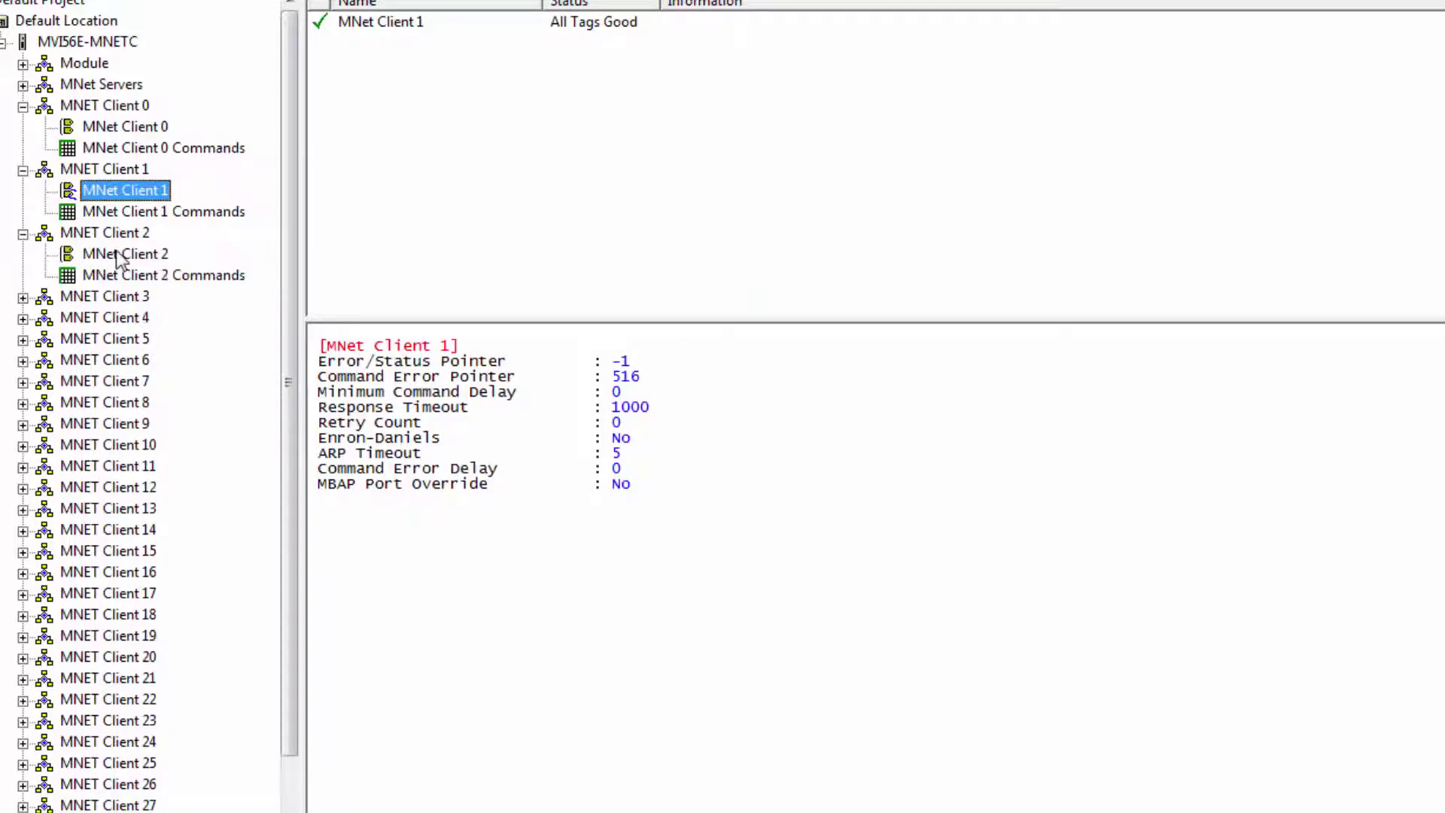
double_click(118, 256)
left_click(825, 230)
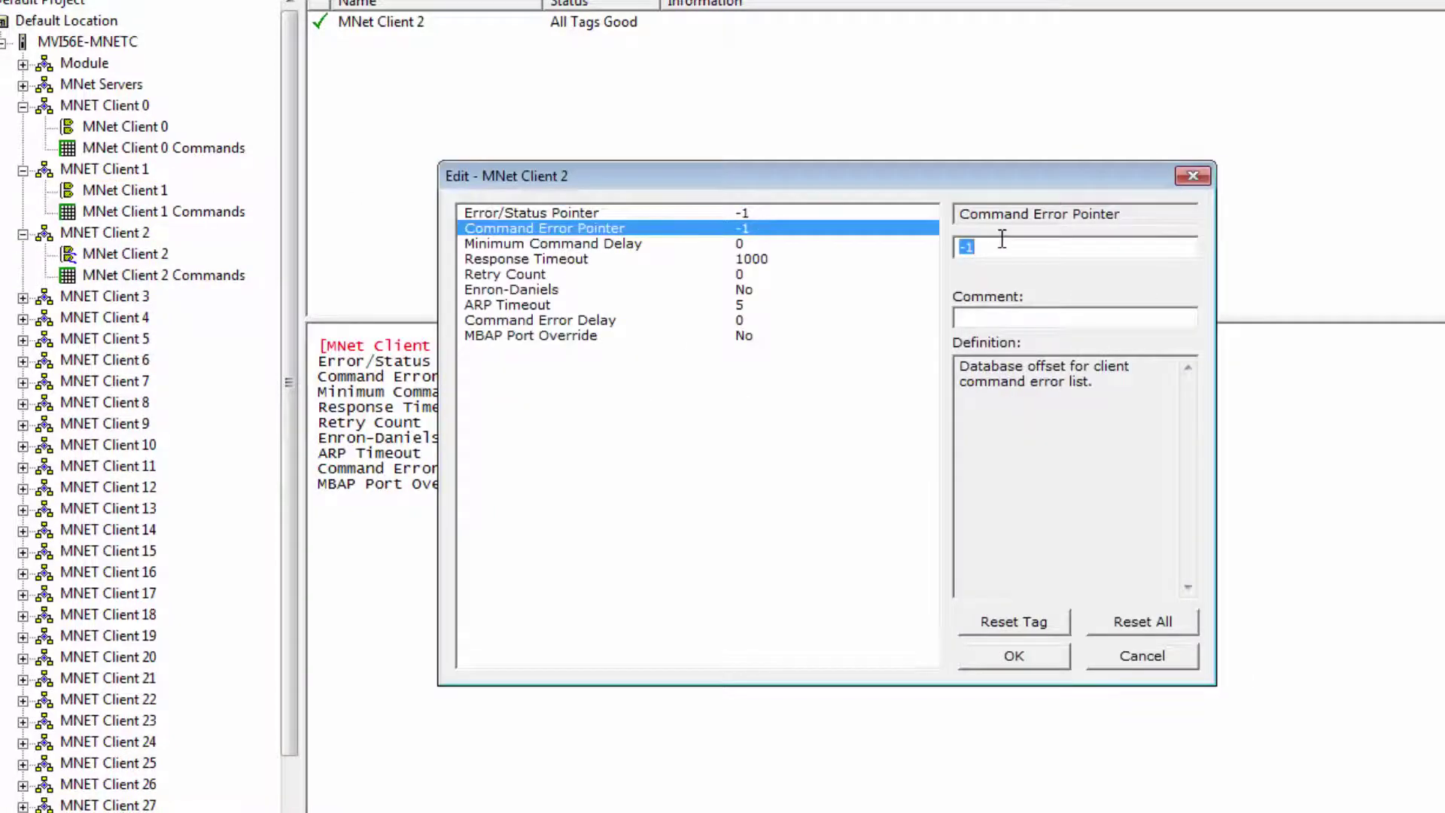
type("532")
left_click(1007, 658)
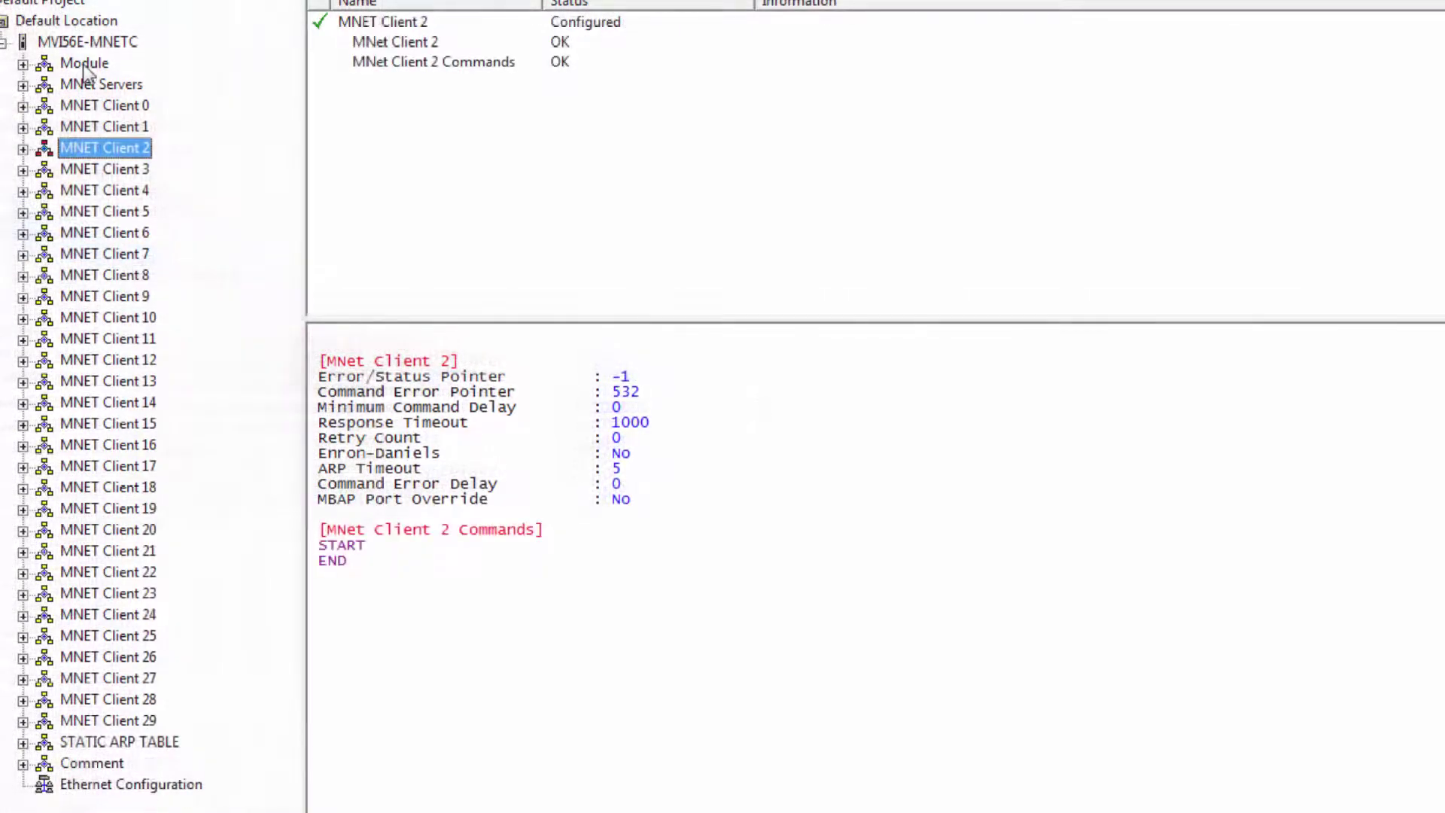
left_click(83, 65)
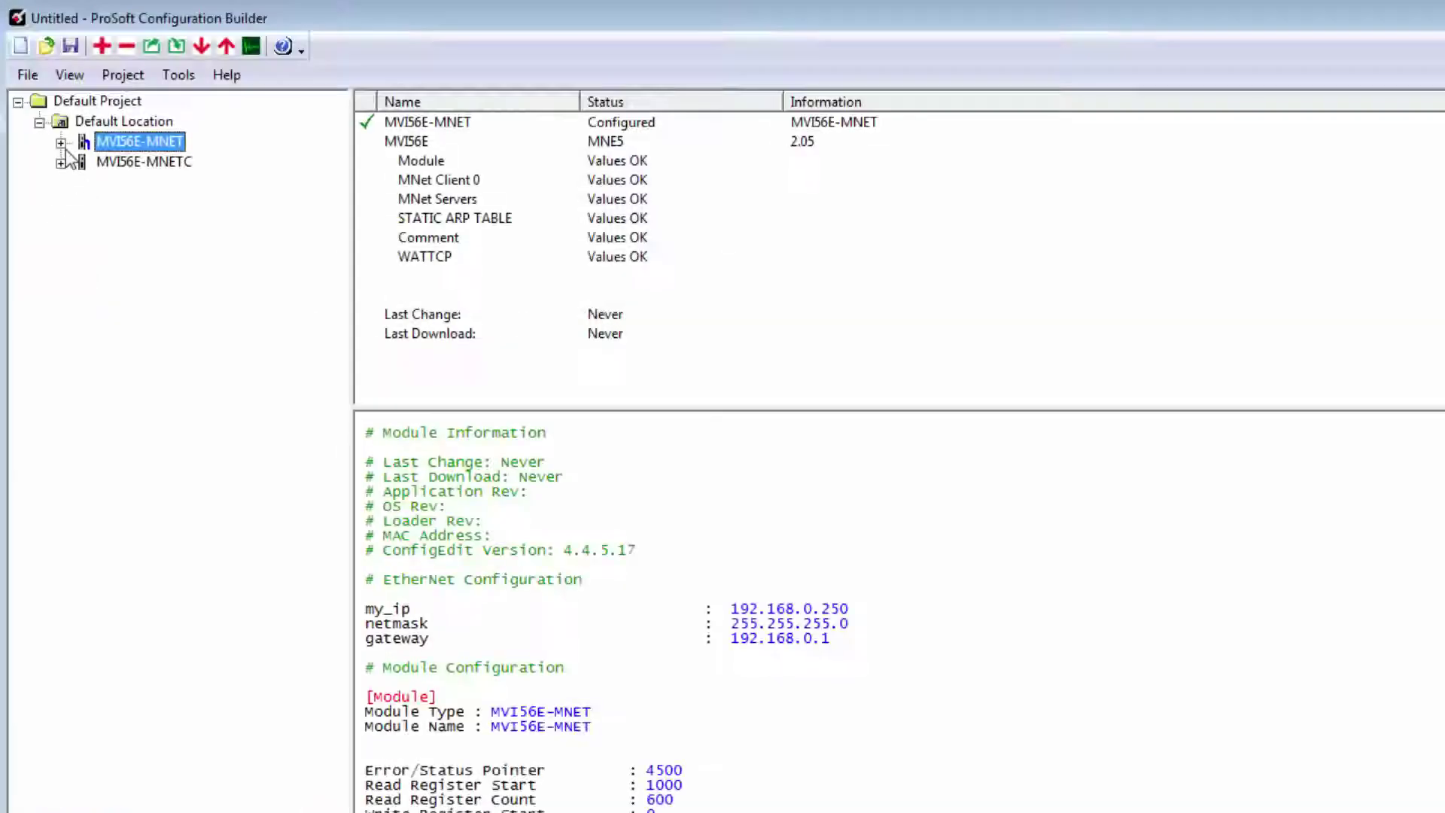
- Expand MVI56E-MNET in the project tree and view its Module settings
left_click(61, 141)
left_click(129, 167)
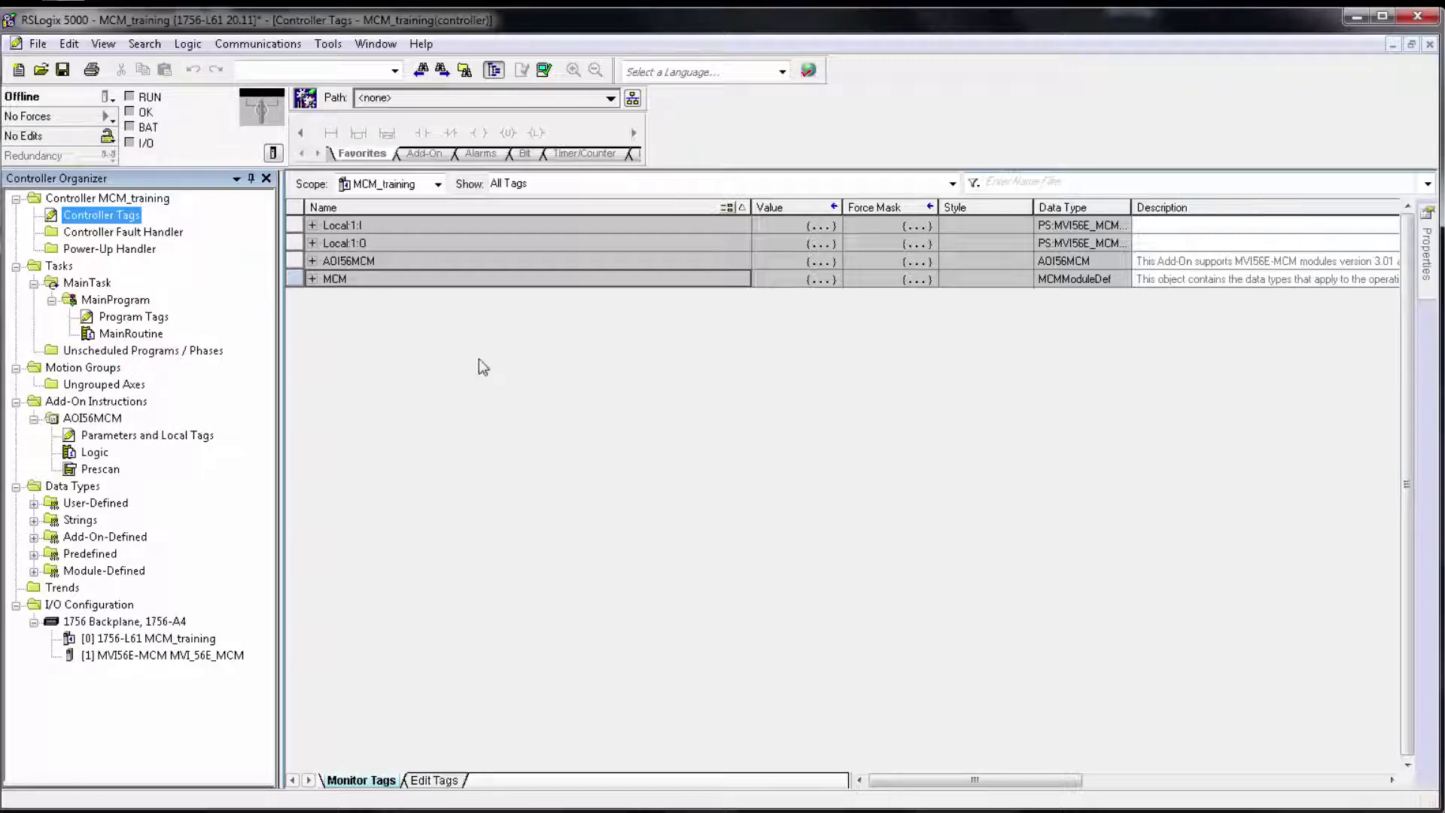
- Expand MCM.CONFIG Port1 and inspect its CmdErrPtr value of 1500
left_click_drag(334, 278, 325, 297)
left_click(312, 279)
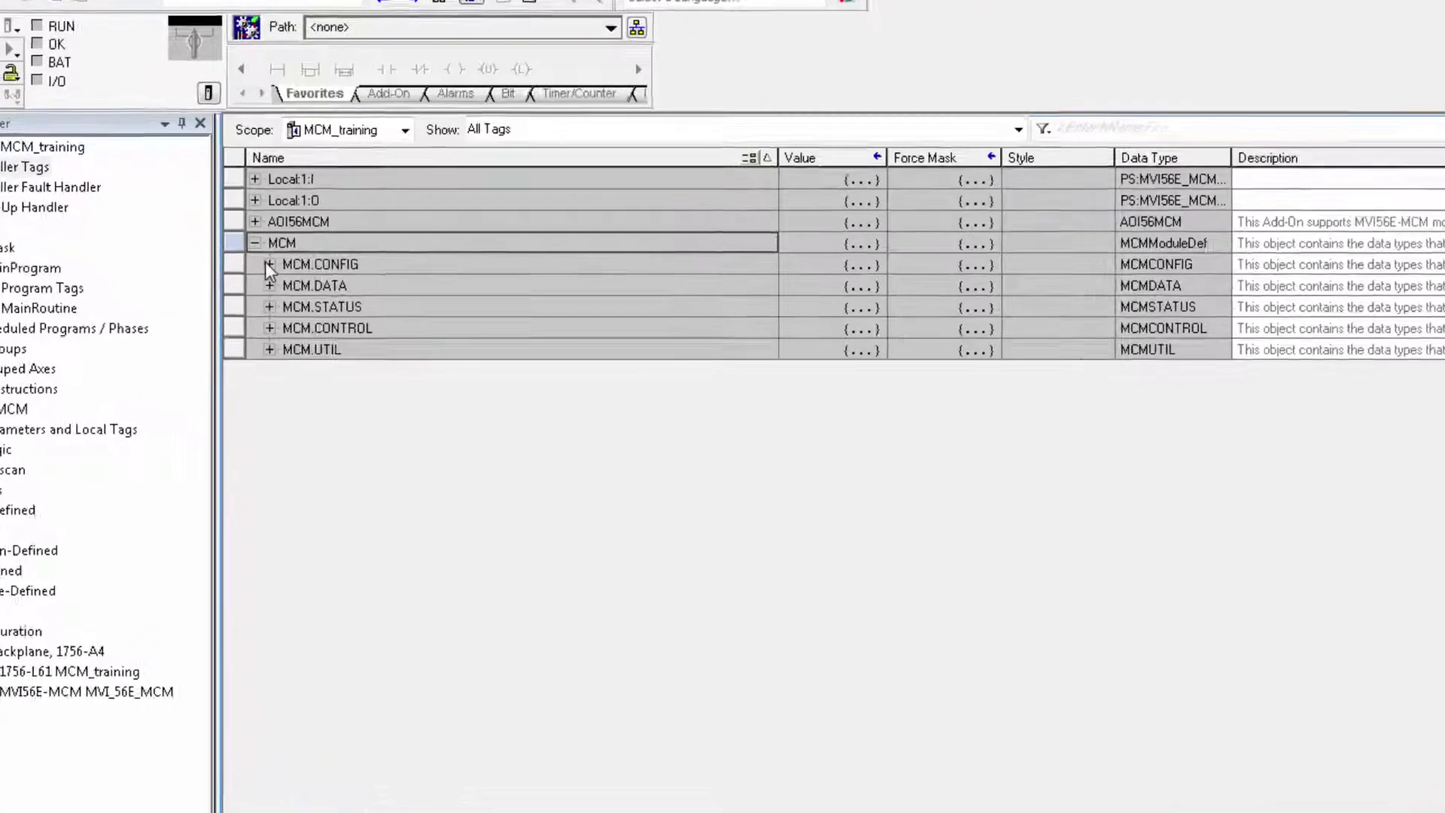
left_click(268, 264)
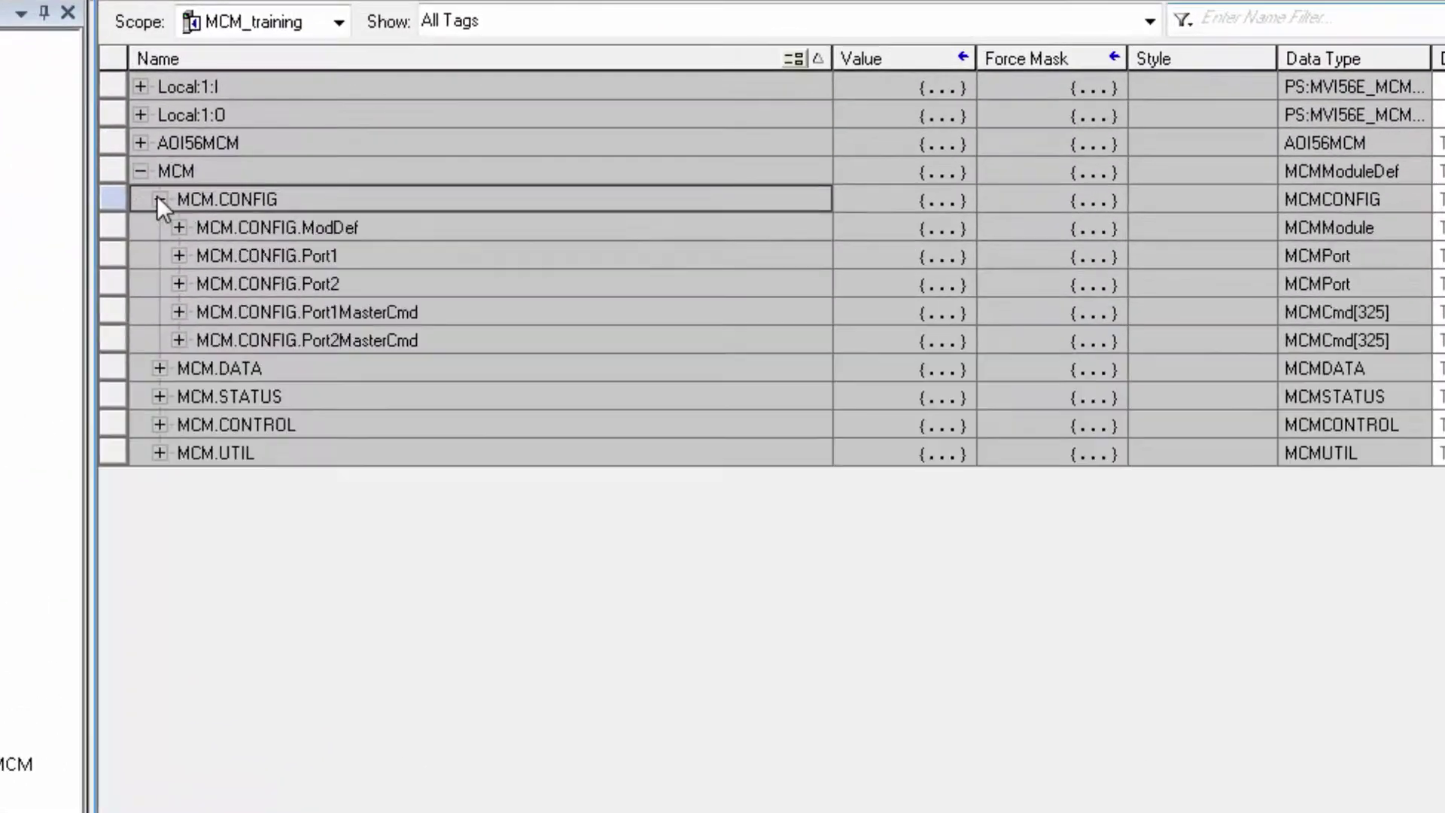
left_click(179, 254)
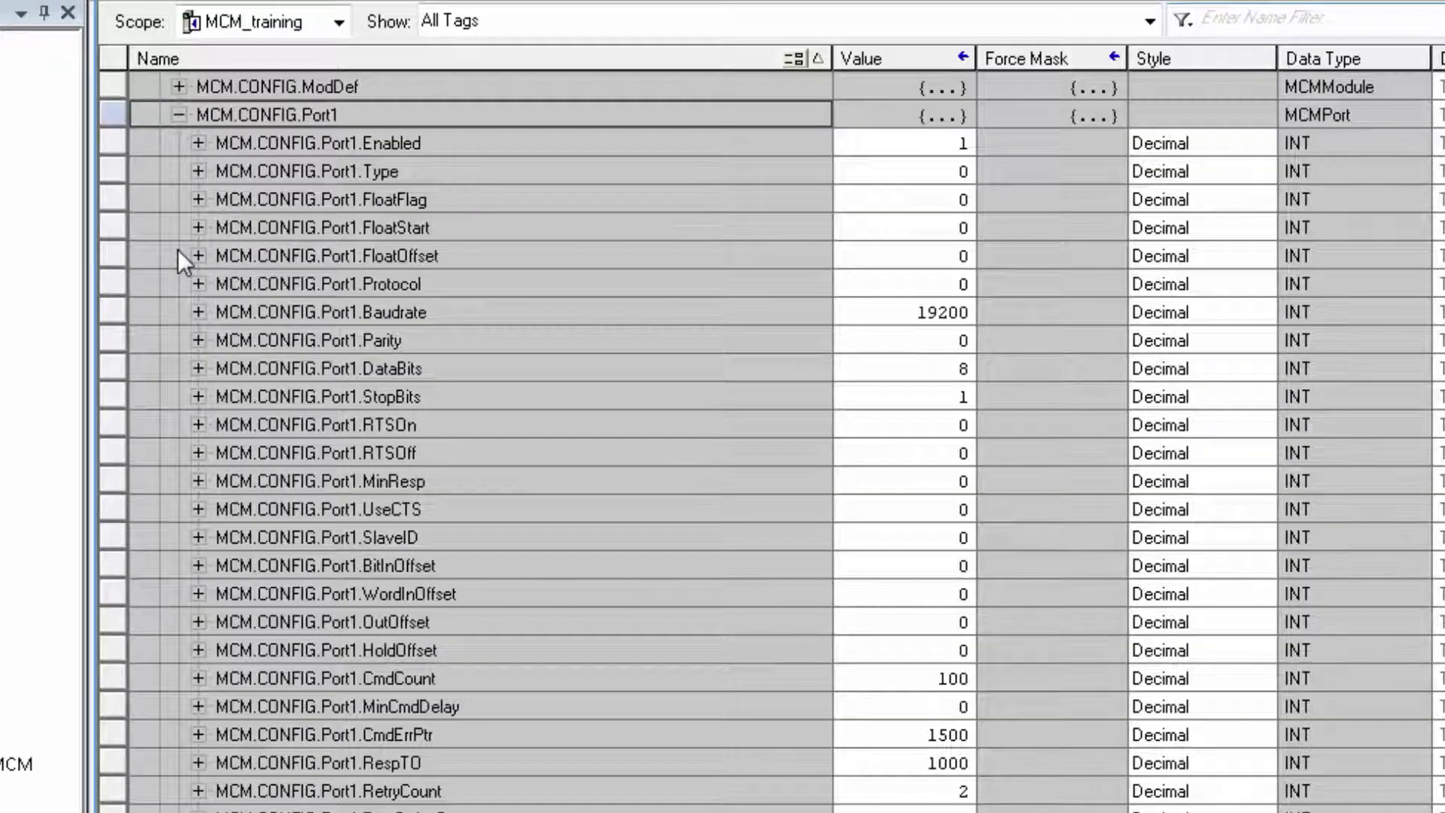
left_click(444, 593)
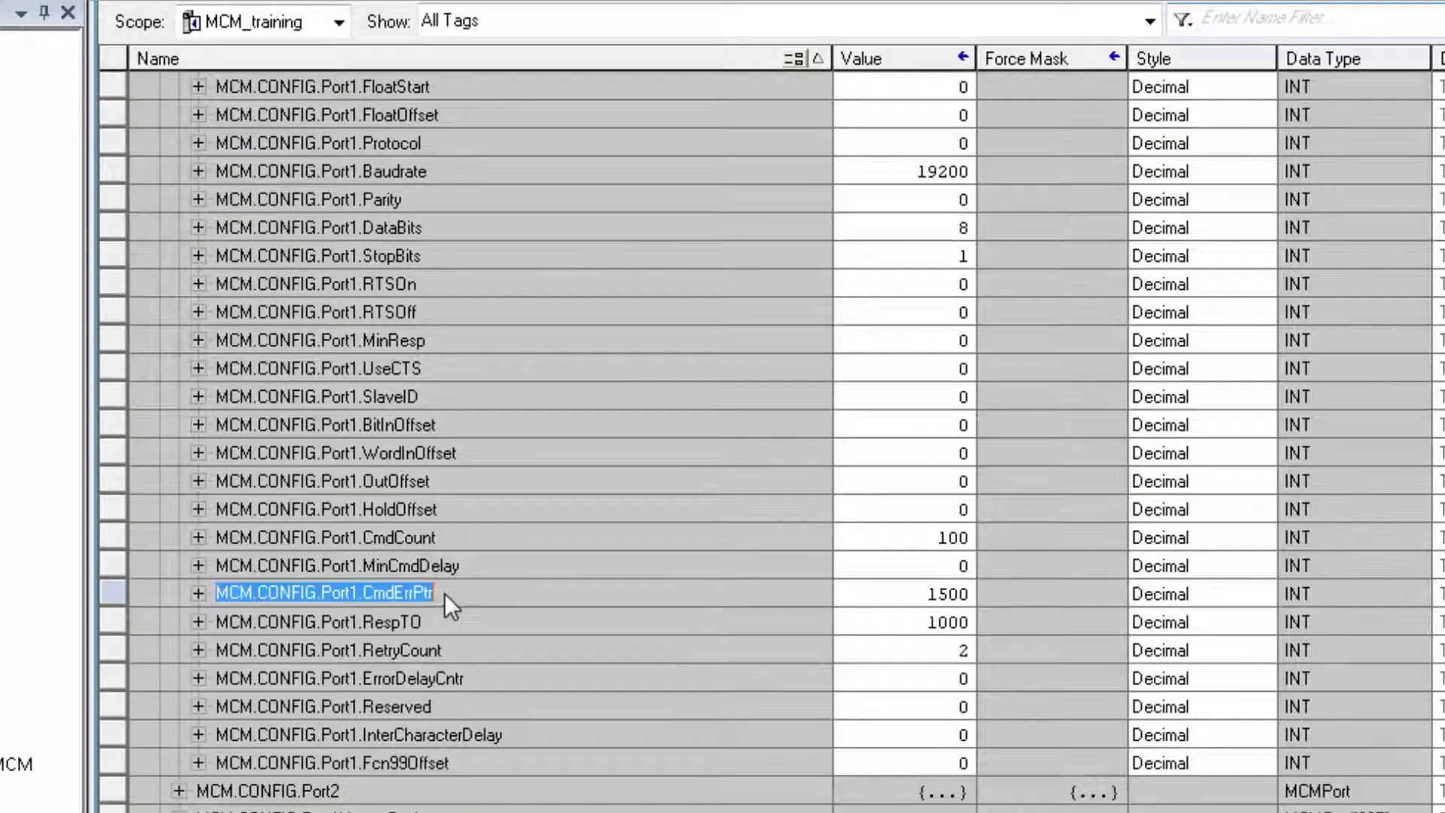
left_click(962, 593)
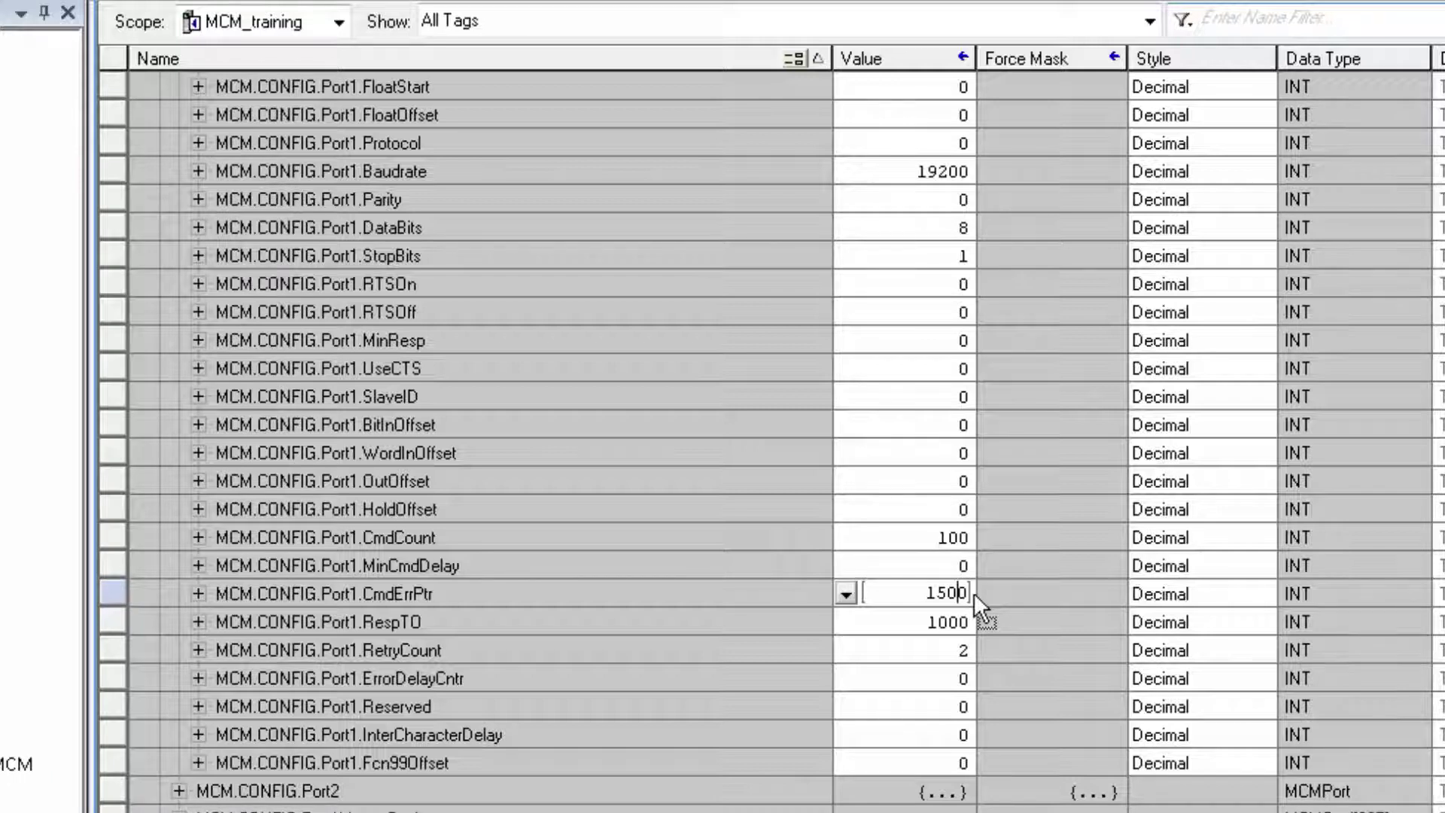
- Check ModDef's ReadStartReg 1000 and ReadRegCnt 600, then revisit Port1 CmdErrPtr 1500
scroll(973, 592, "up", 2)
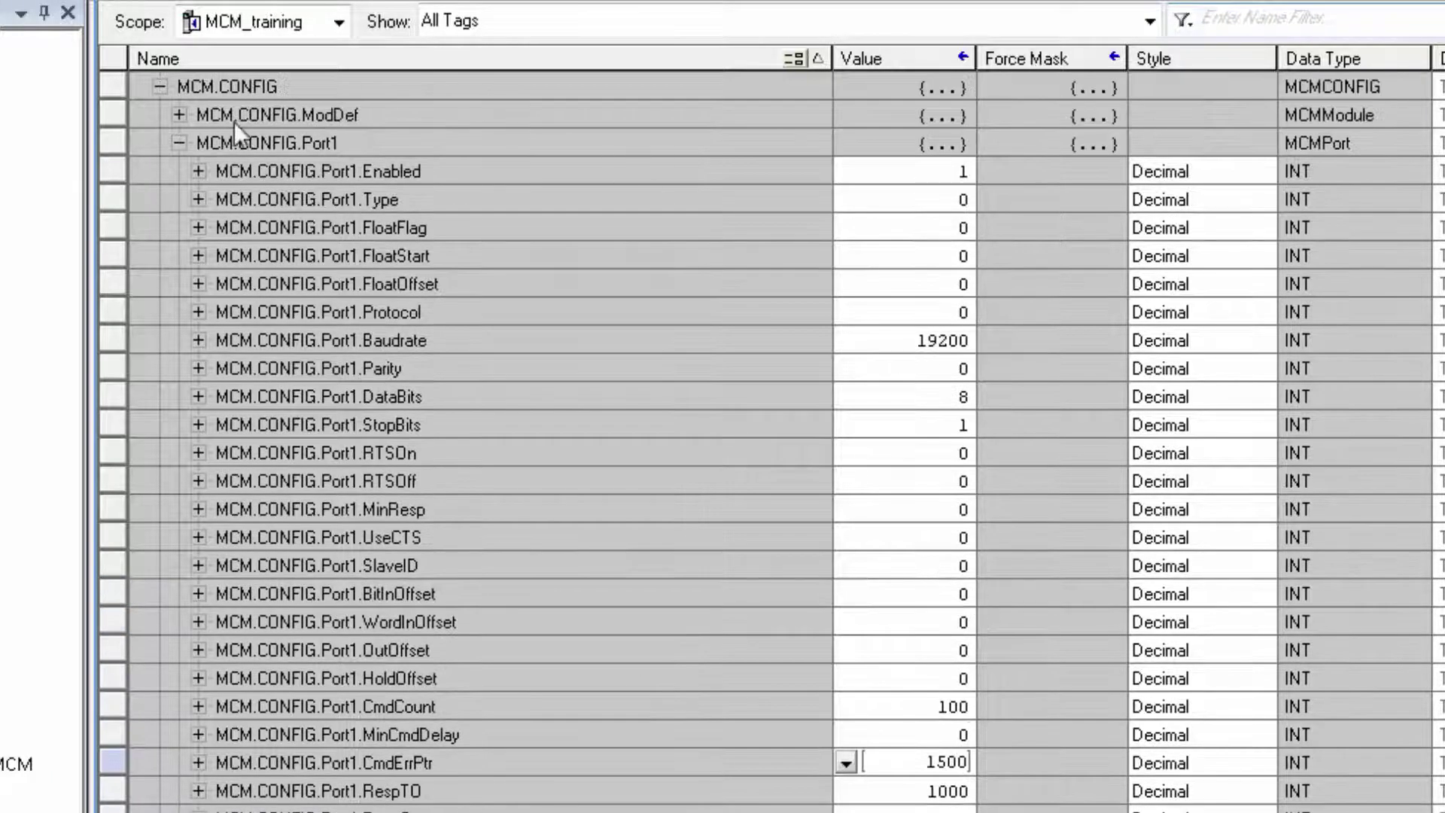
left_click(179, 143)
left_click(180, 227)
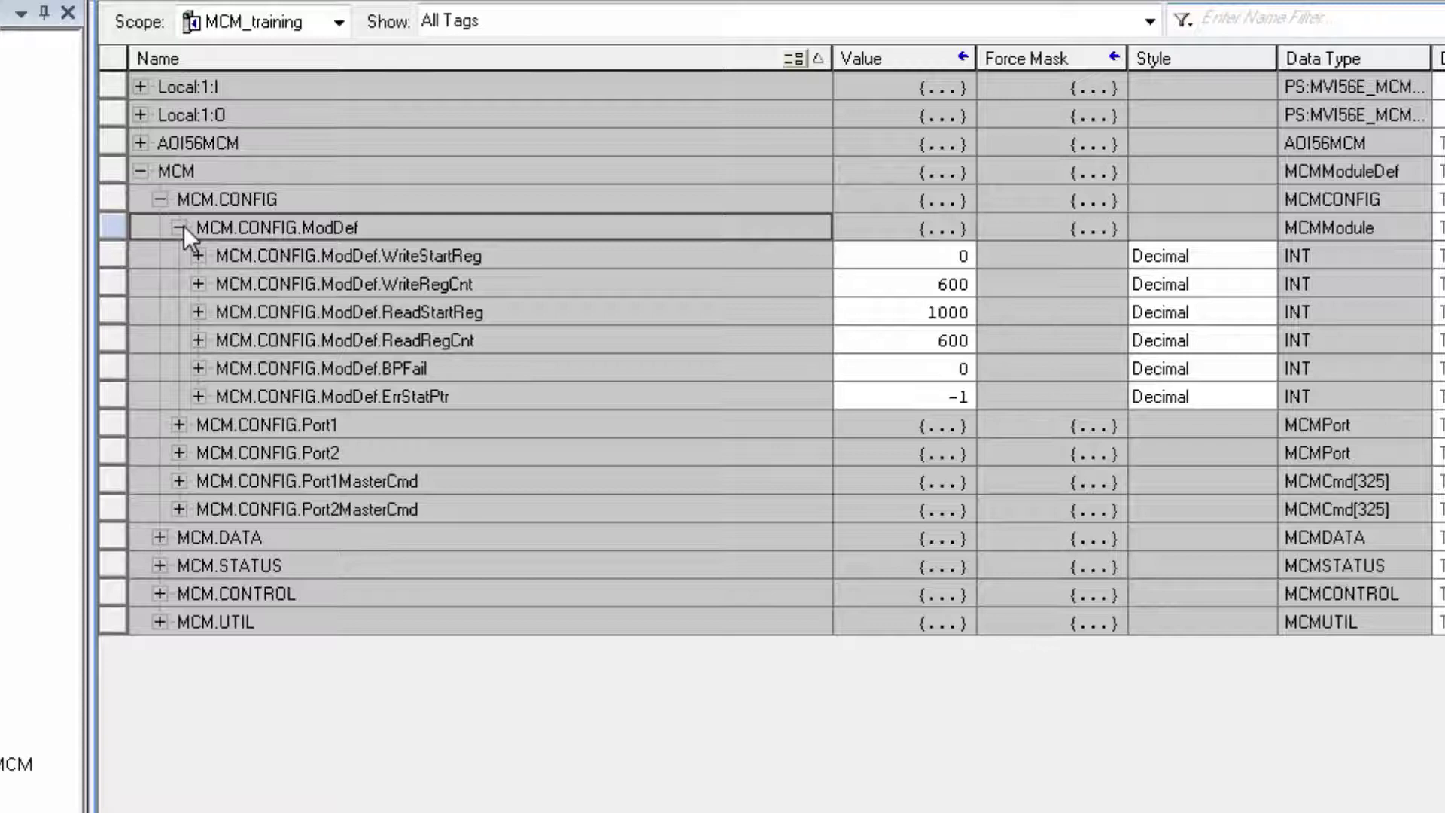
left_click(958, 311)
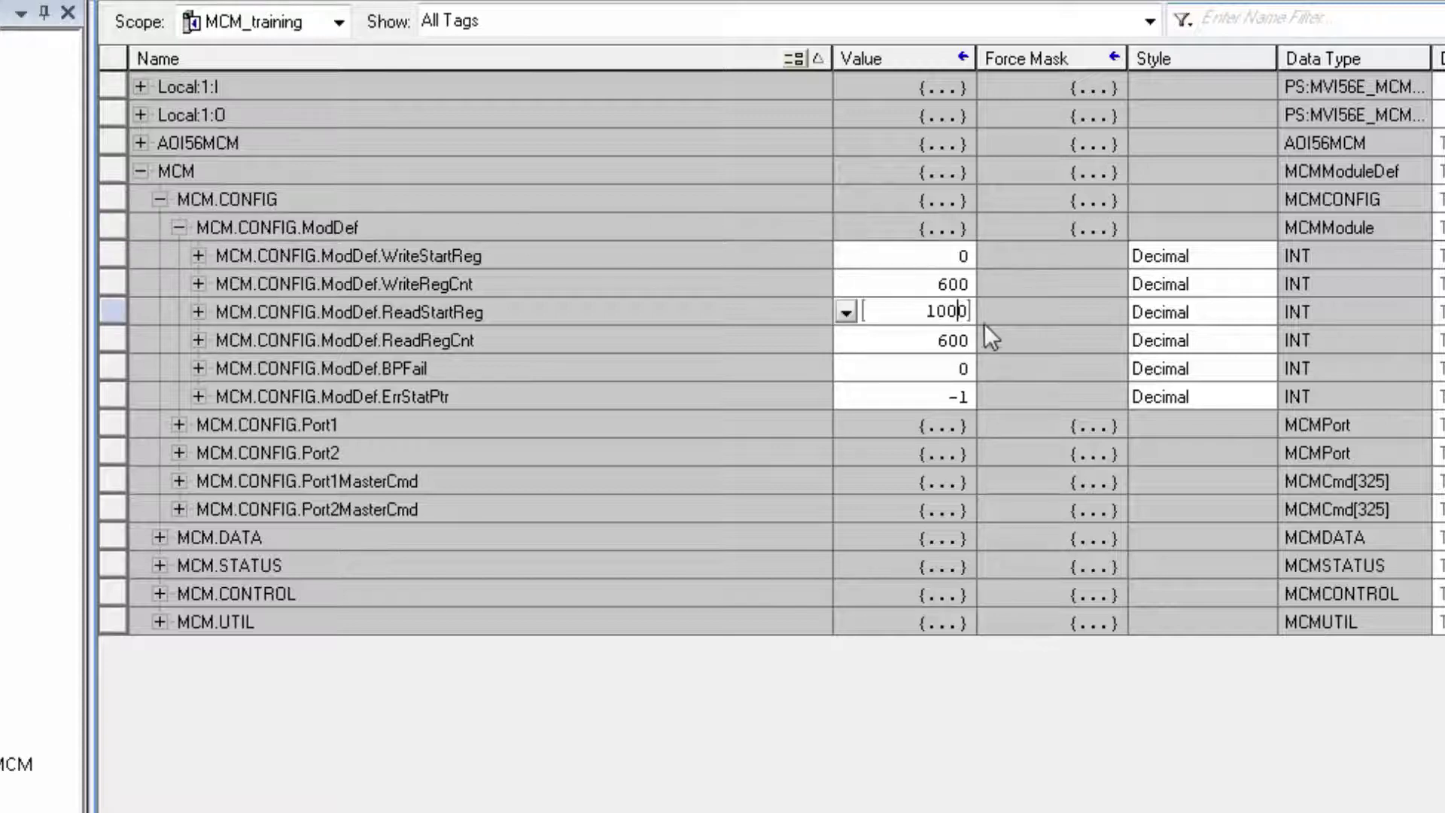
left_click(958, 339)
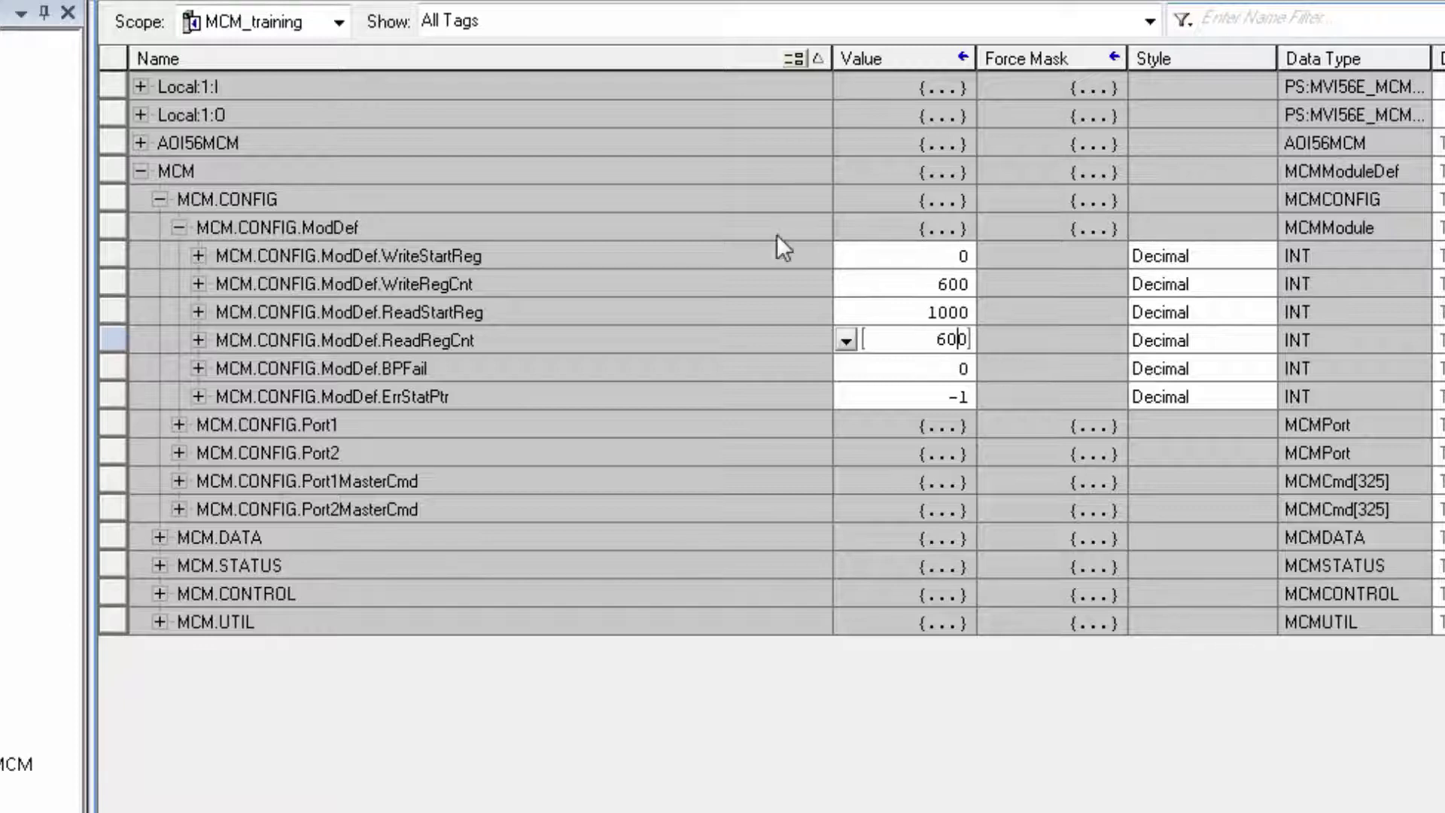
left_click(179, 227)
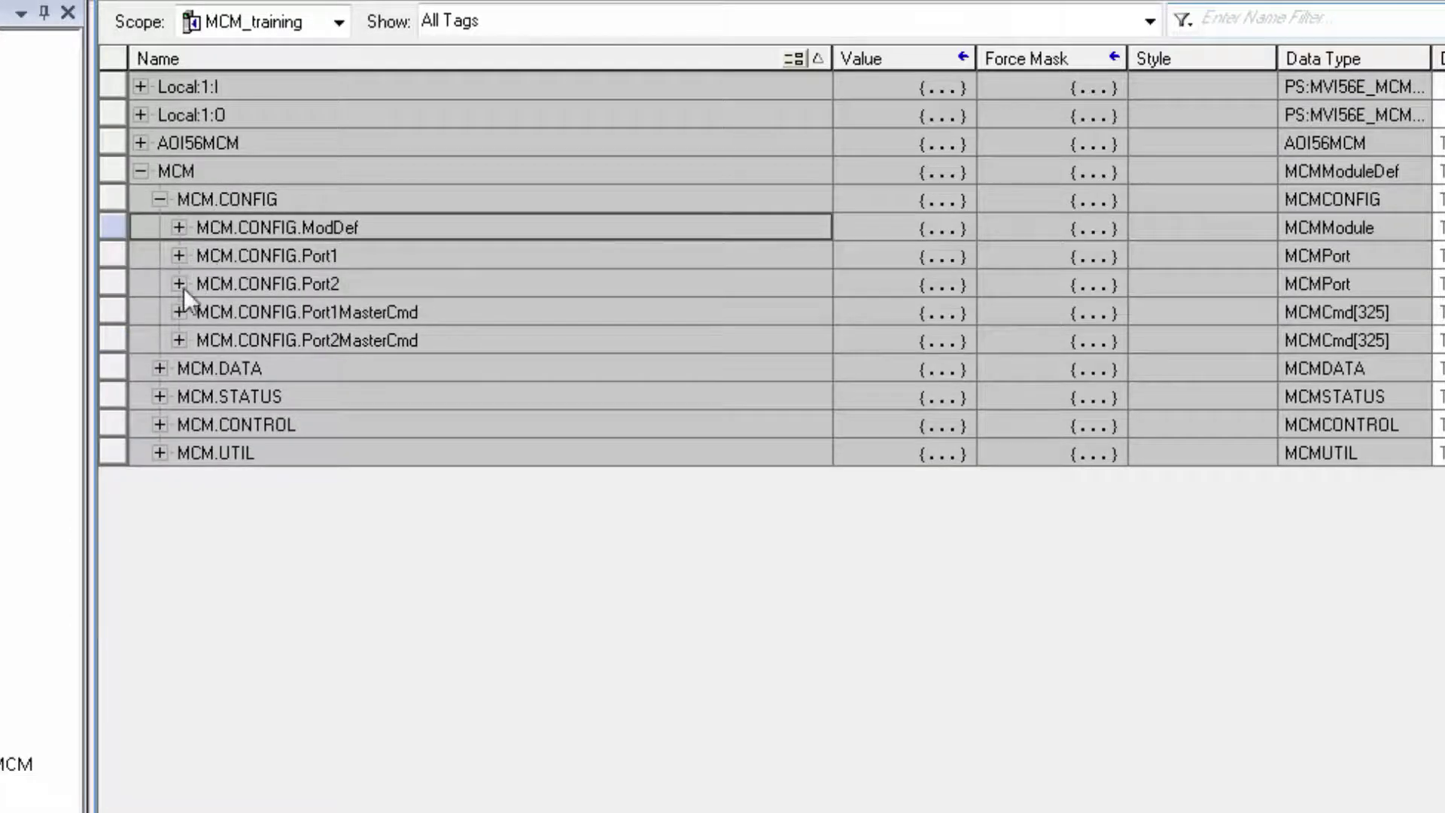
left_click(180, 256)
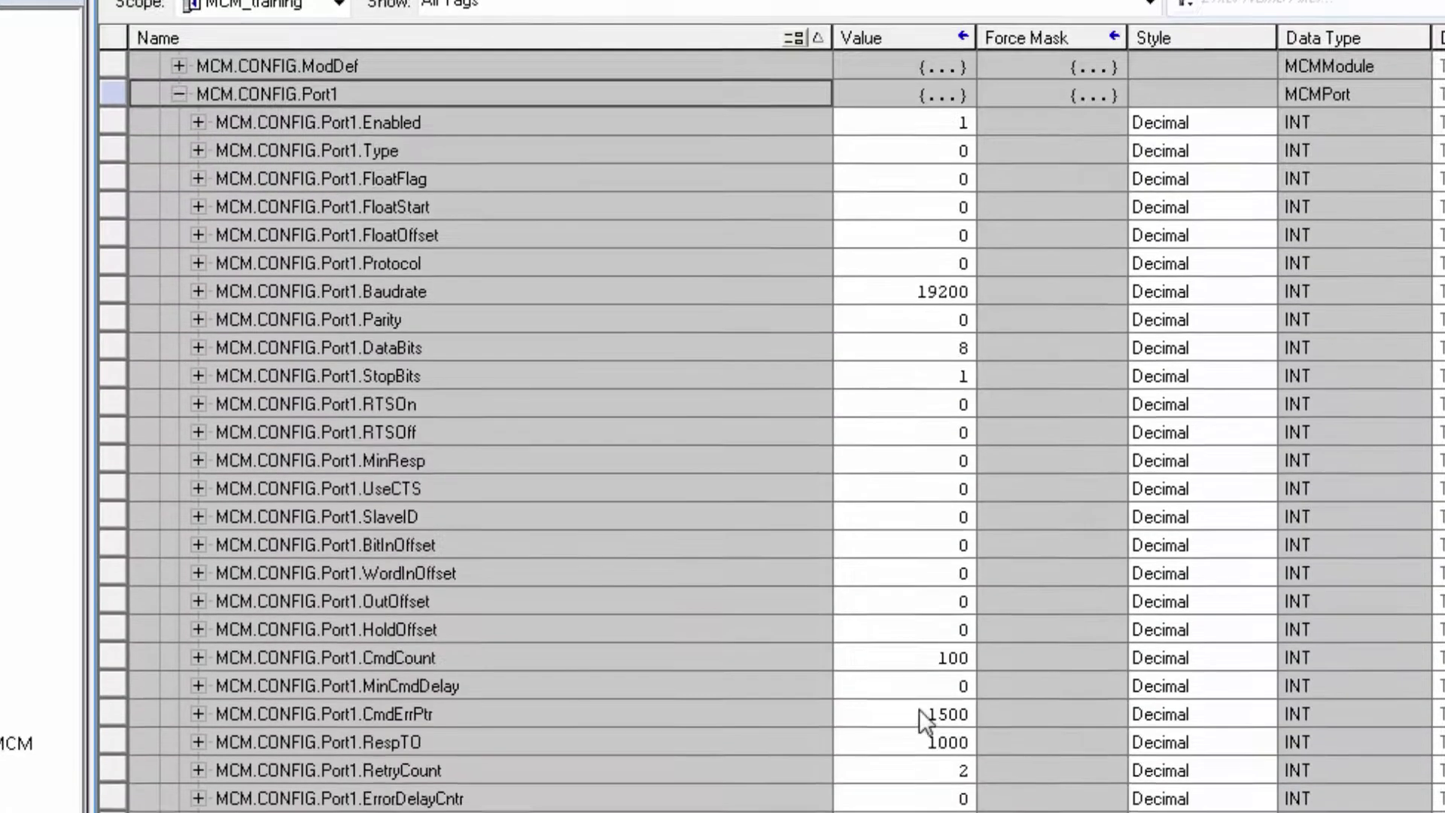
left_click(919, 735)
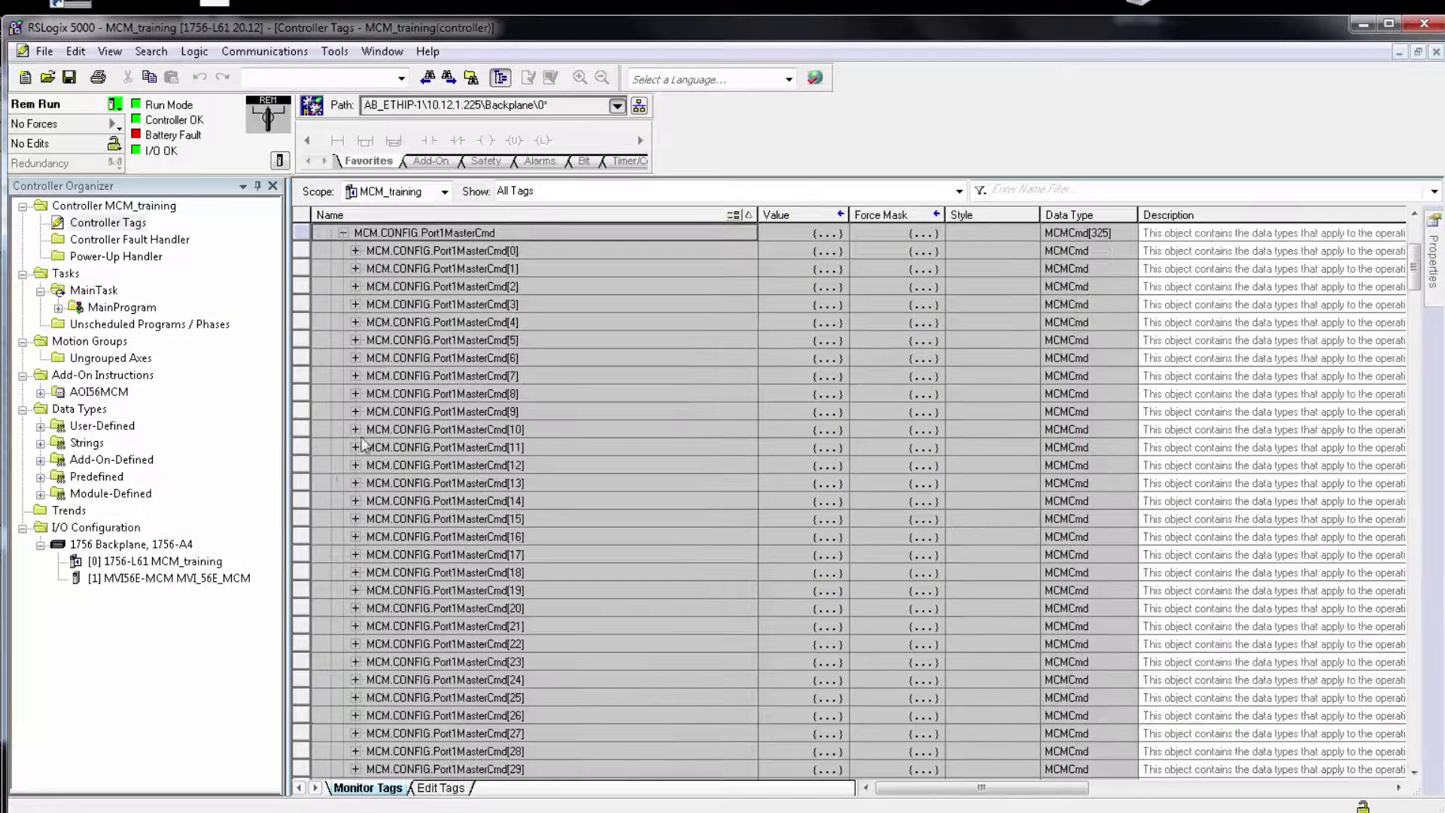
- Collapse Port1MasterCmd, expand MCM.DATA.ReadData and scroll to ReadData[500] showing -44 codes
left_click(356, 250)
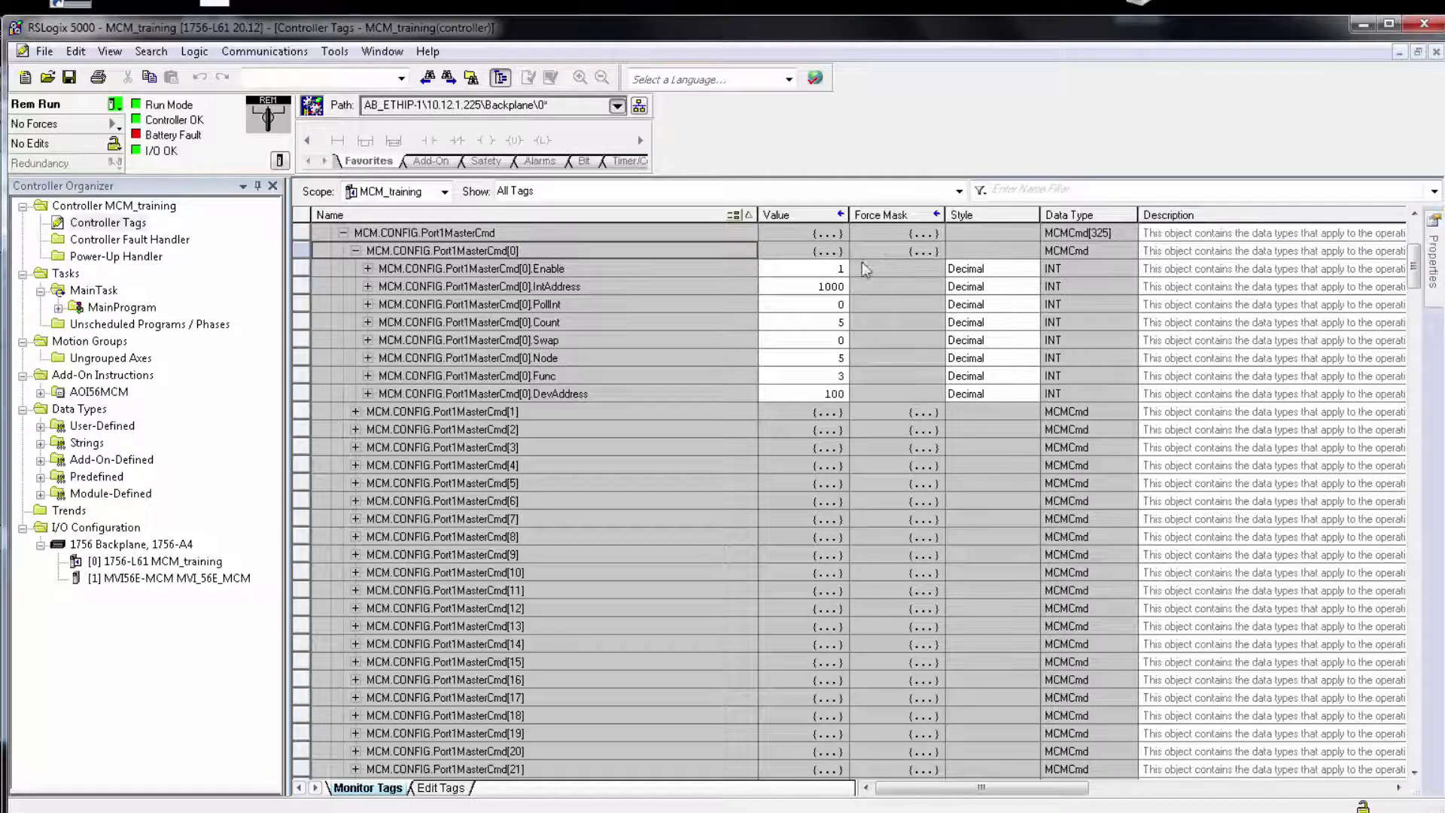
left_click(355, 251)
left_click(343, 233)
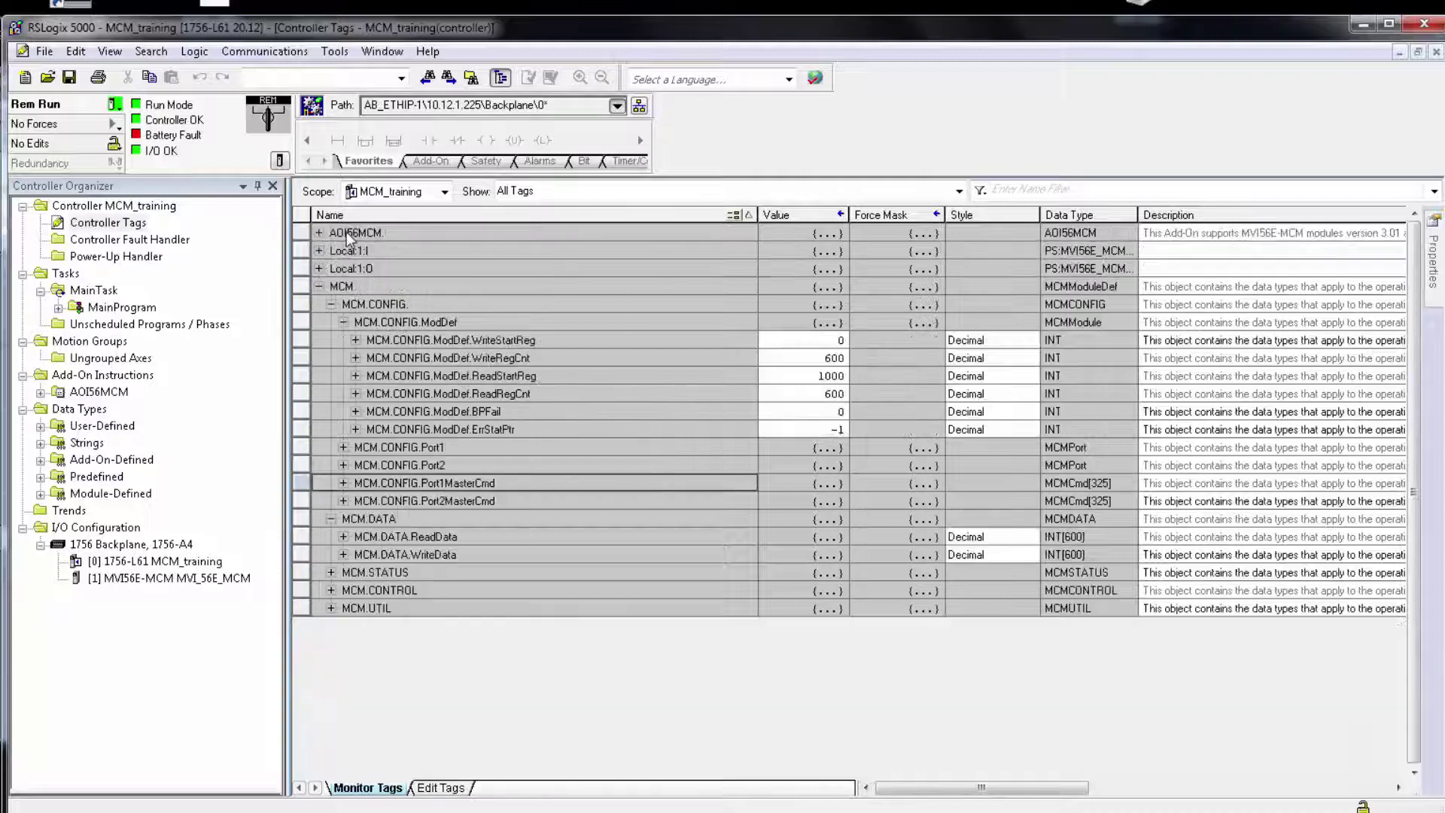
left_click(343, 537)
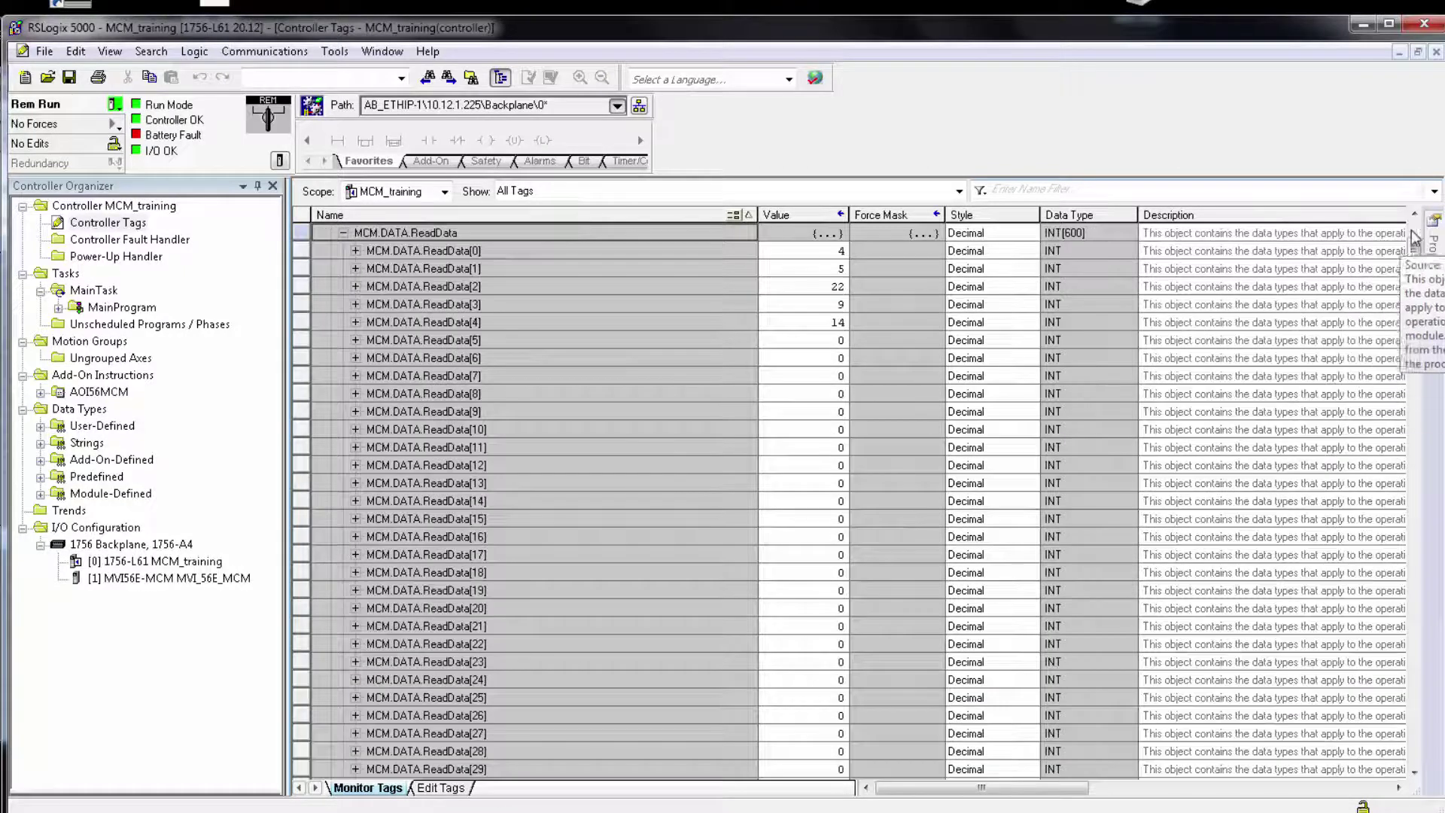
scroll(1416, 318, "down", 17)
left_click_drag(1414, 300, 1396, 685)
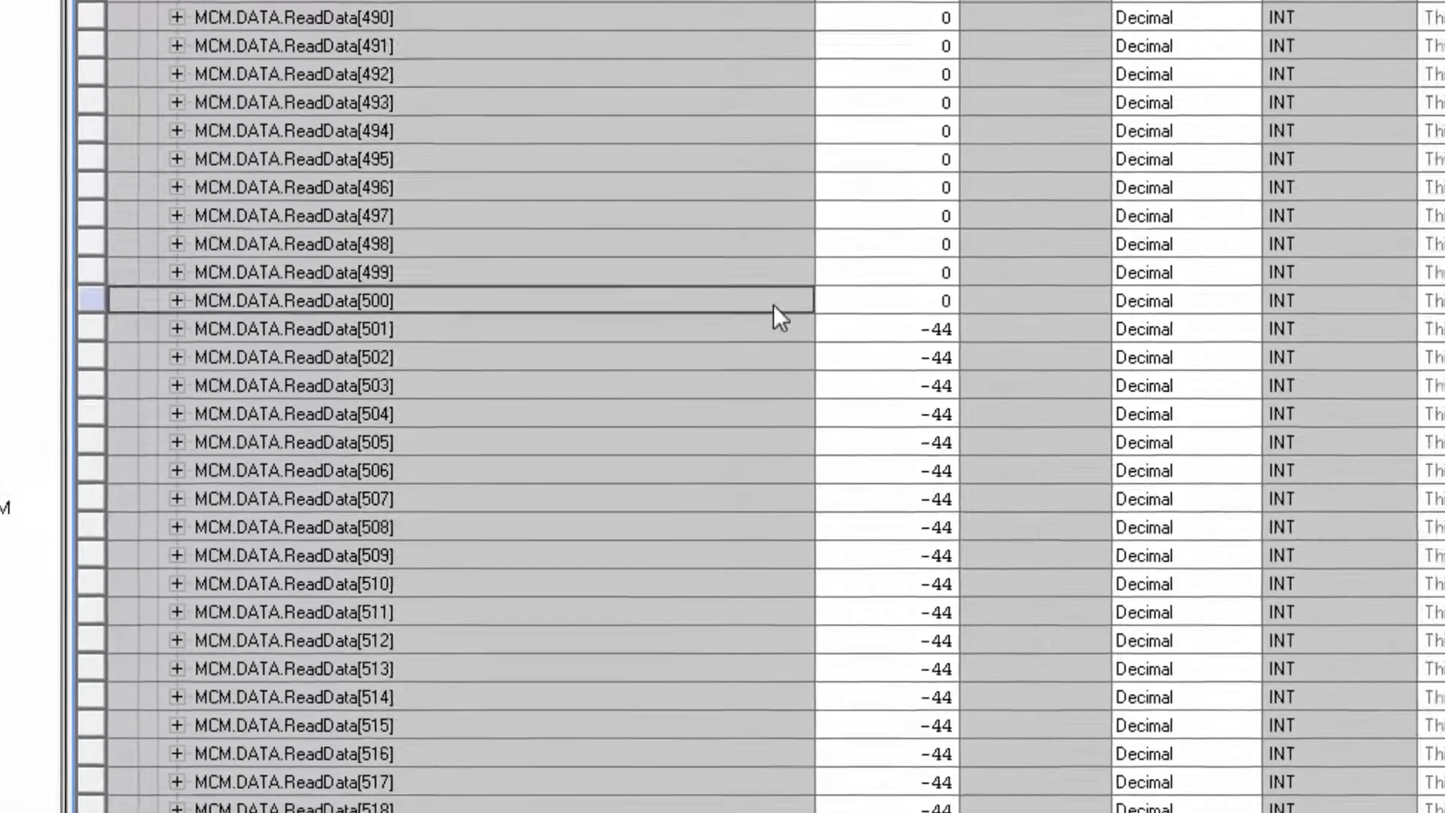
- Select ReadData[500], where the error codes begin, then the MCM.DATA.ReadData tag
left_click(792, 205)
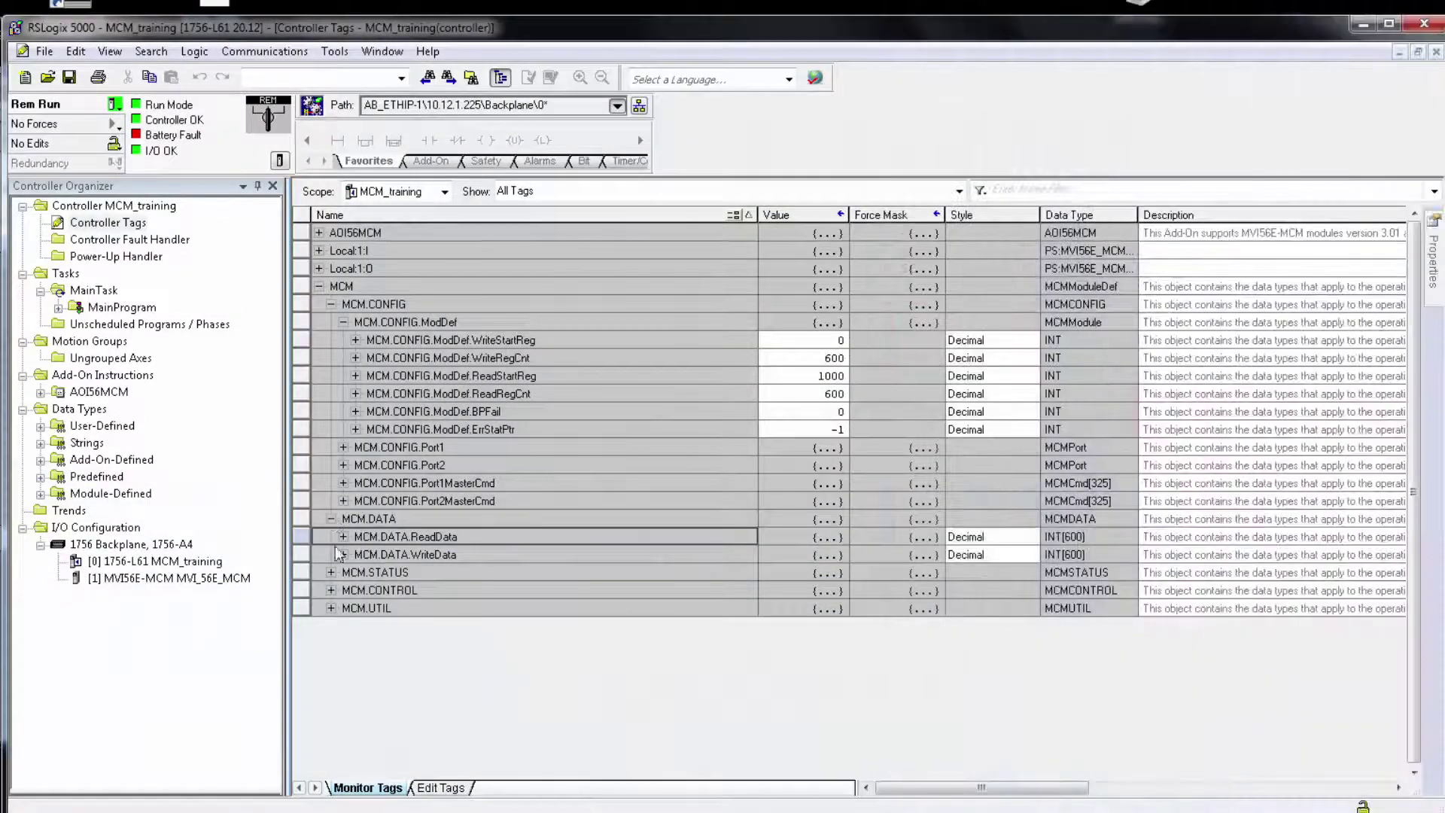
left_click(342, 535)
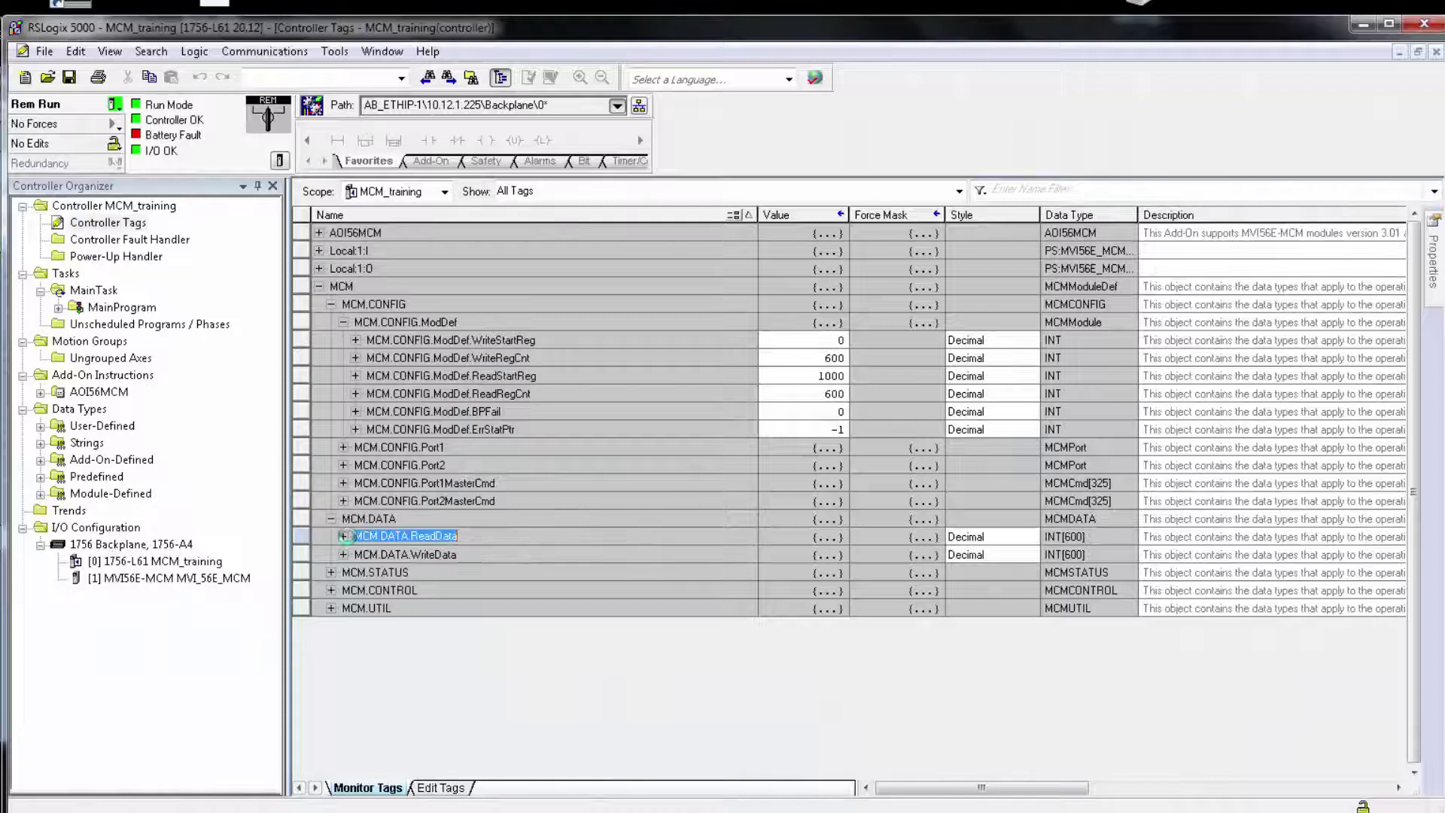